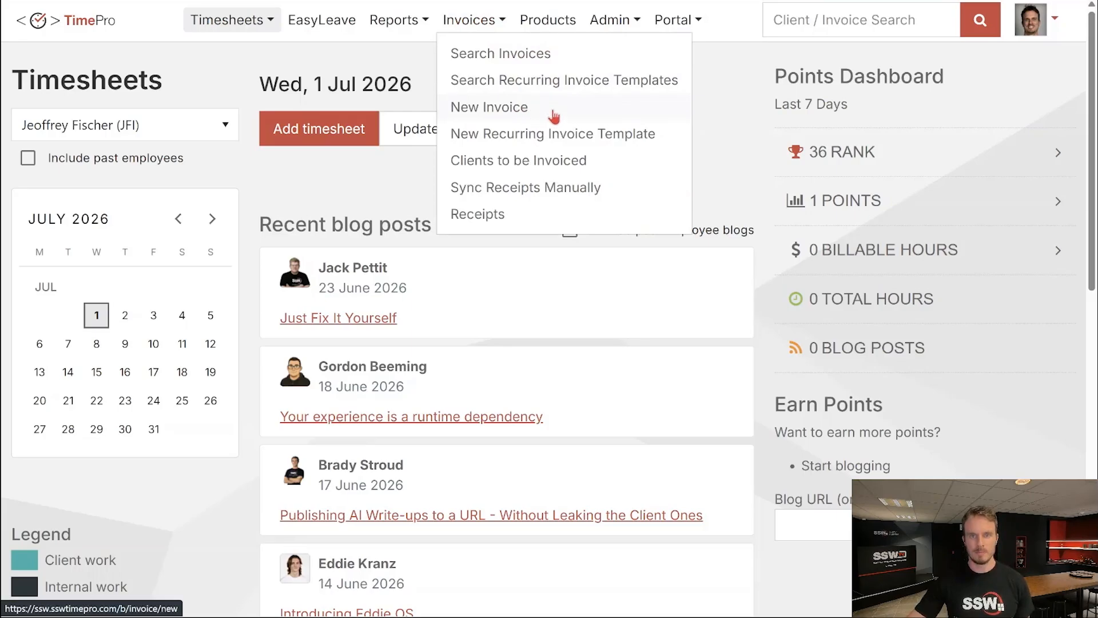
# Choose New Invoice from the Invoices menu on the TimePro home page.
pyautogui.click(552, 110)
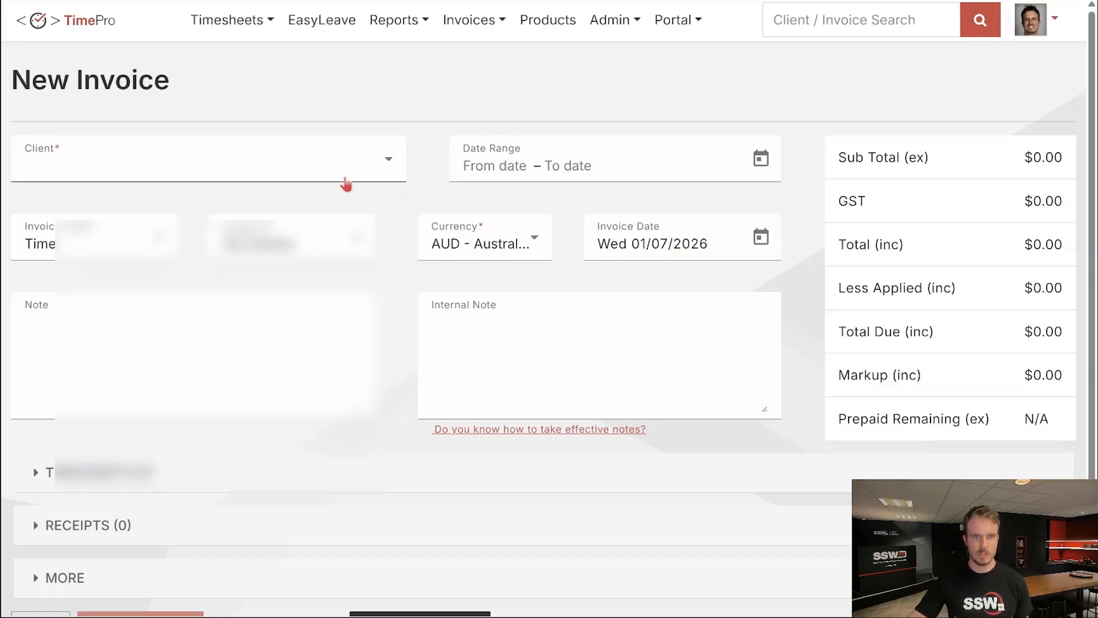
# Set client Northwind (NWIND), date range 01/07/2026–31/07/2026, and invoice type Product.
pyautogui.click(346, 182)
pyautogui.write('north')
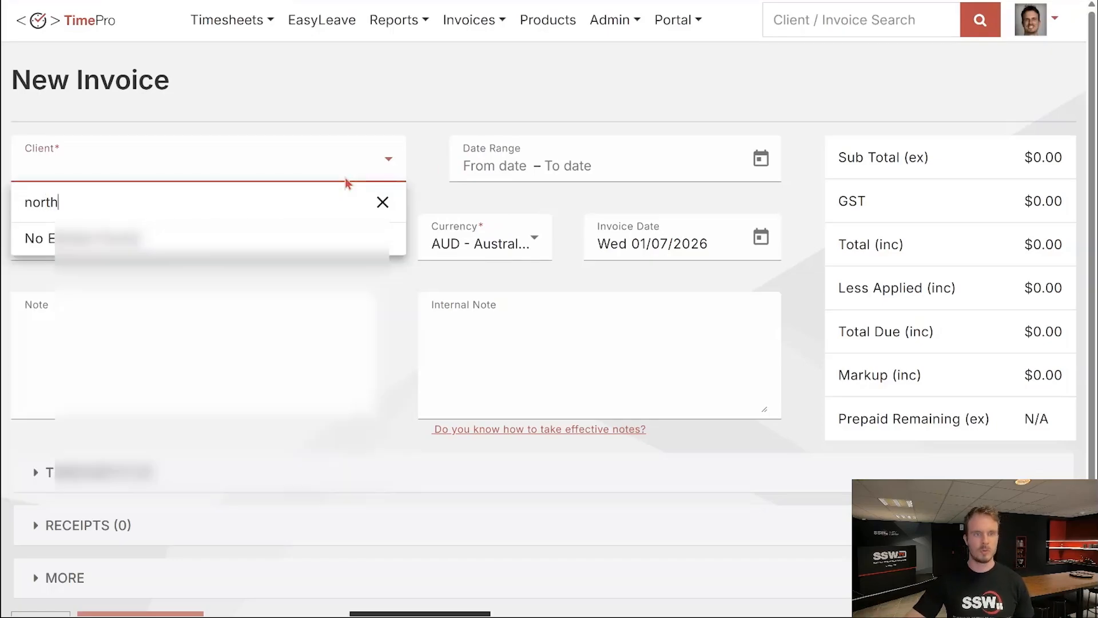
pyautogui.click(213, 255)
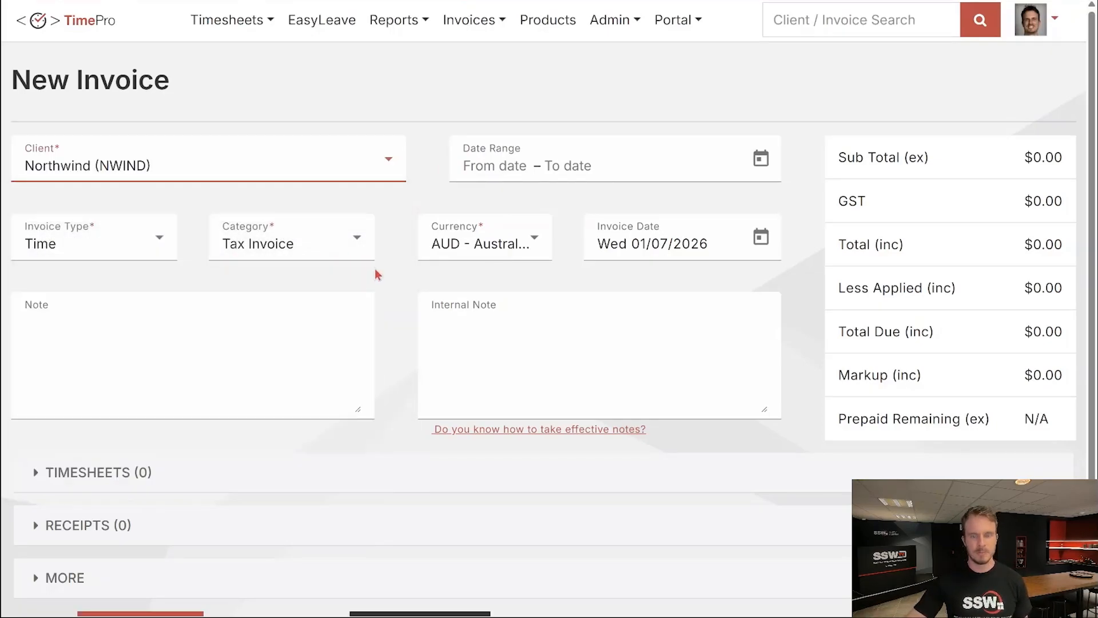
pyautogui.click(761, 158)
pyautogui.click(539, 323)
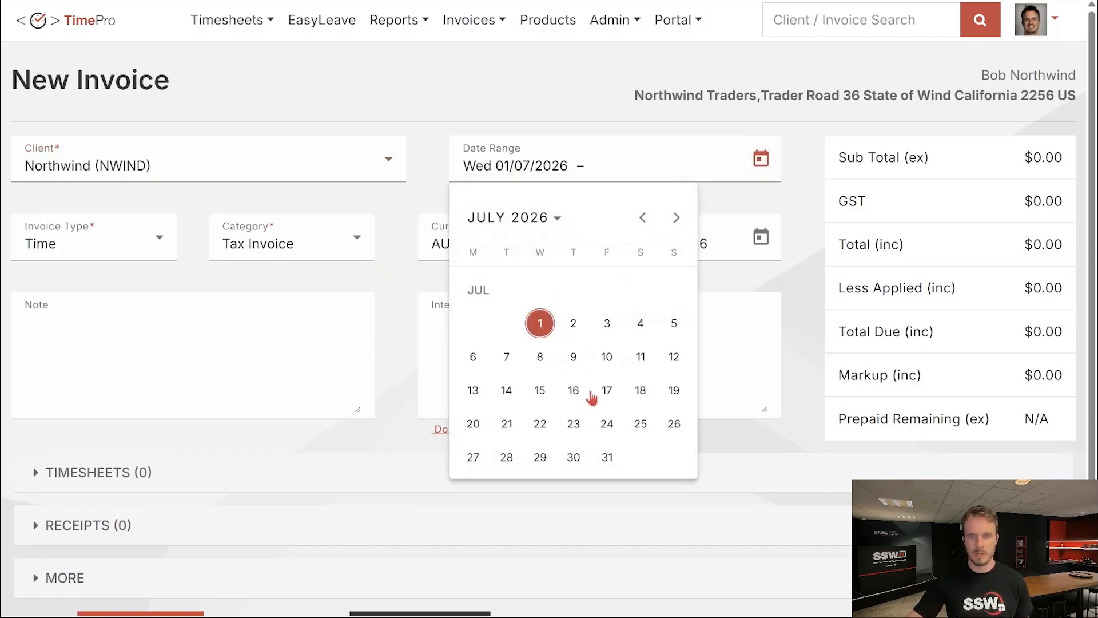
pyautogui.click(607, 456)
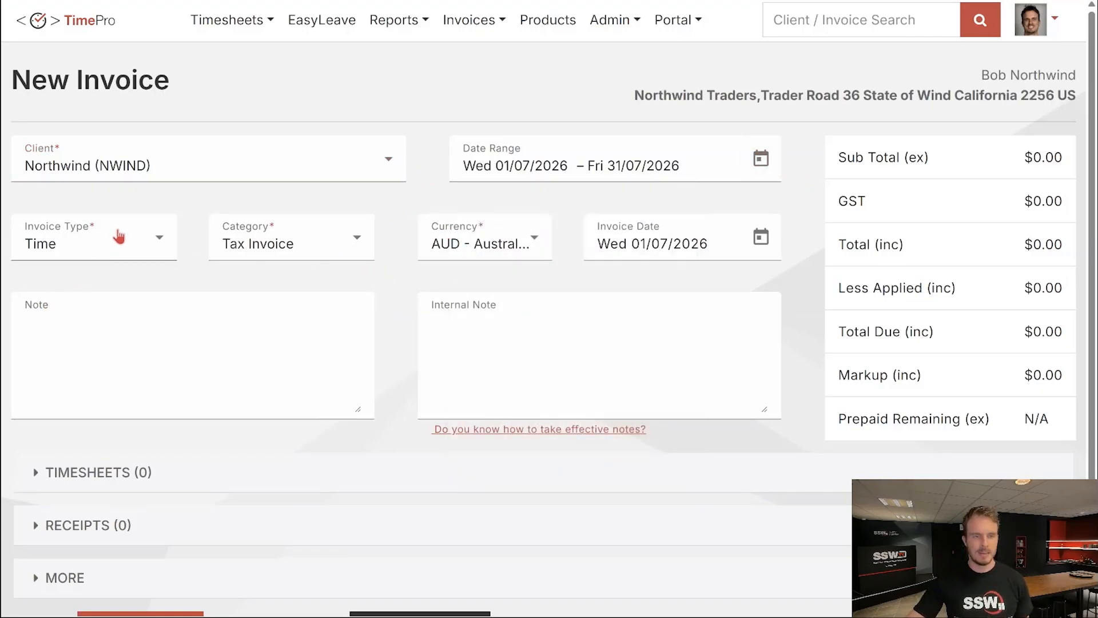
pyautogui.click(117, 237)
pyautogui.click(82, 330)
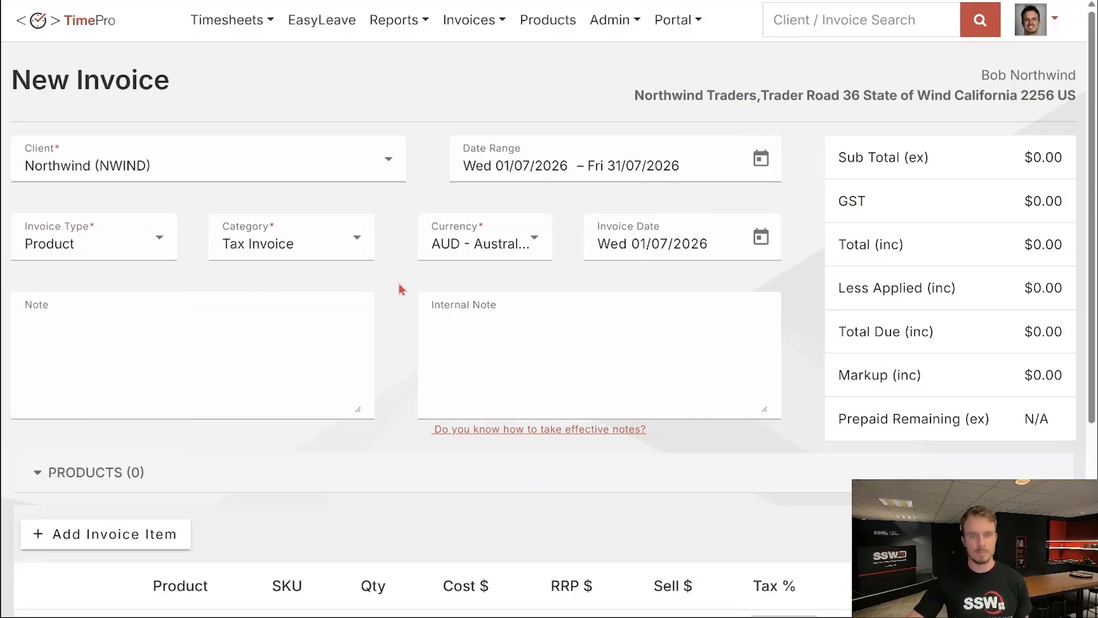
# Start an invoice item with product SSW Custom Support and SKU 40 hour Support Bucket.
pyautogui.scroll(-4, 399, 289)
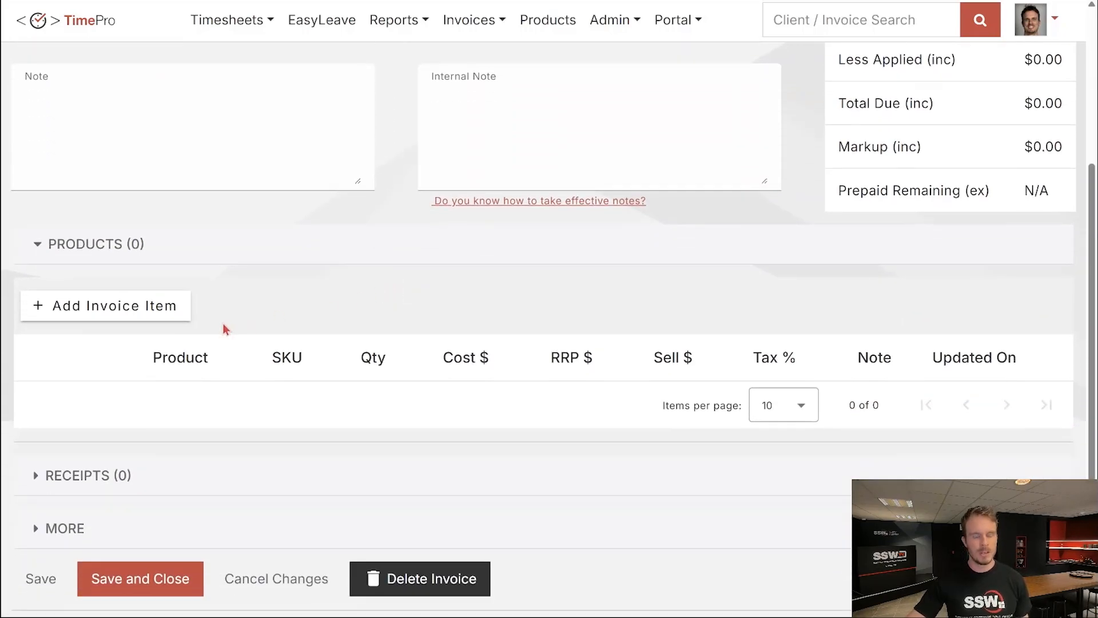
pyautogui.click(174, 319)
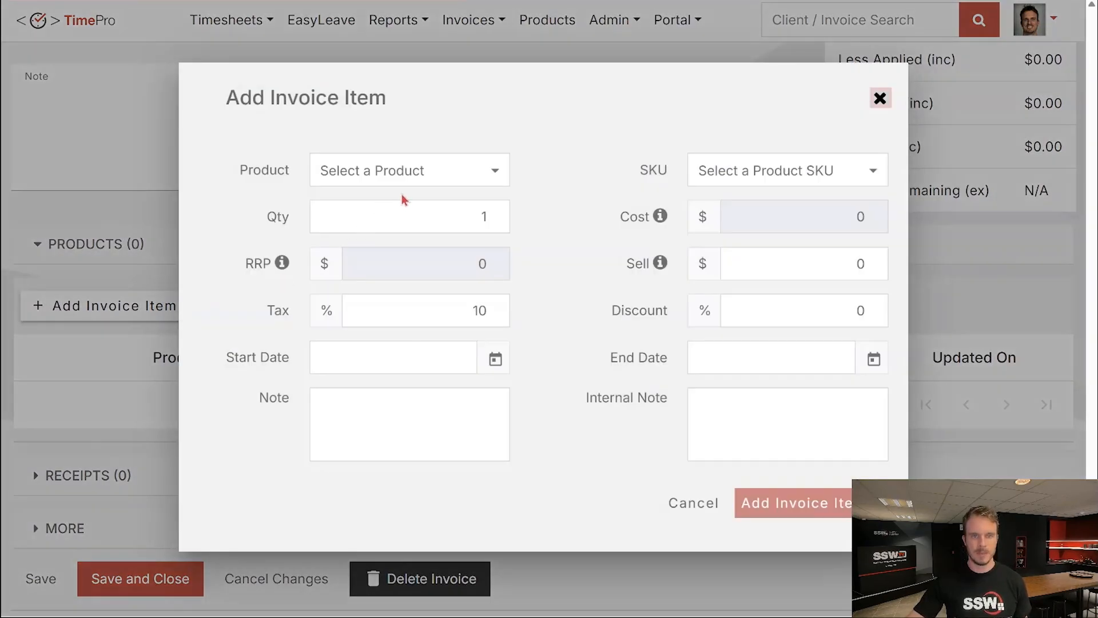
pyautogui.click(443, 182)
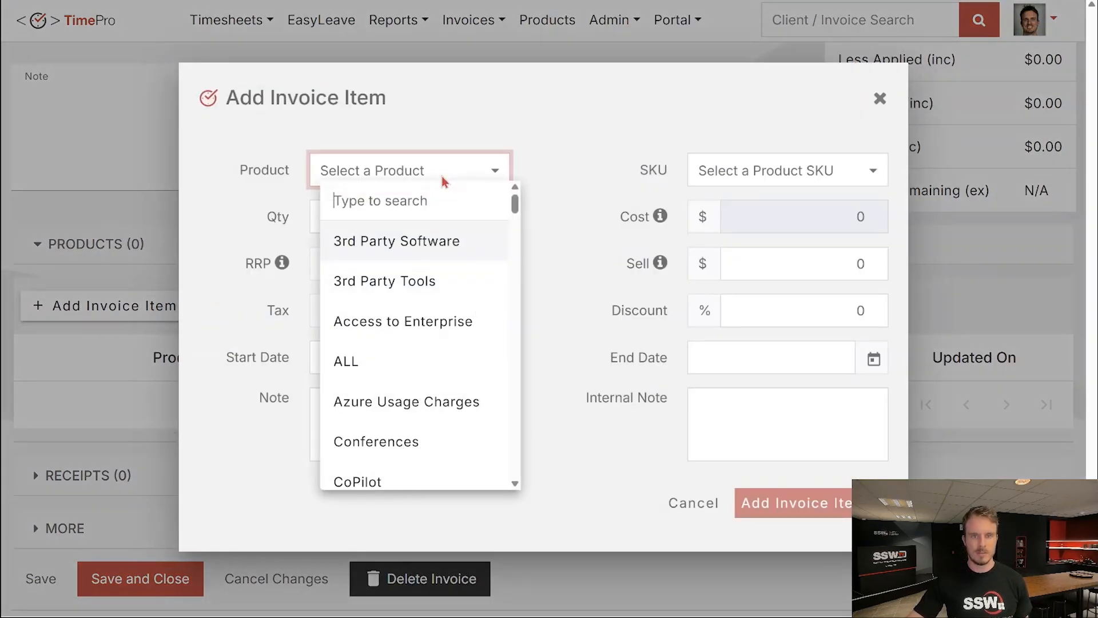
pyautogui.write('suppo')
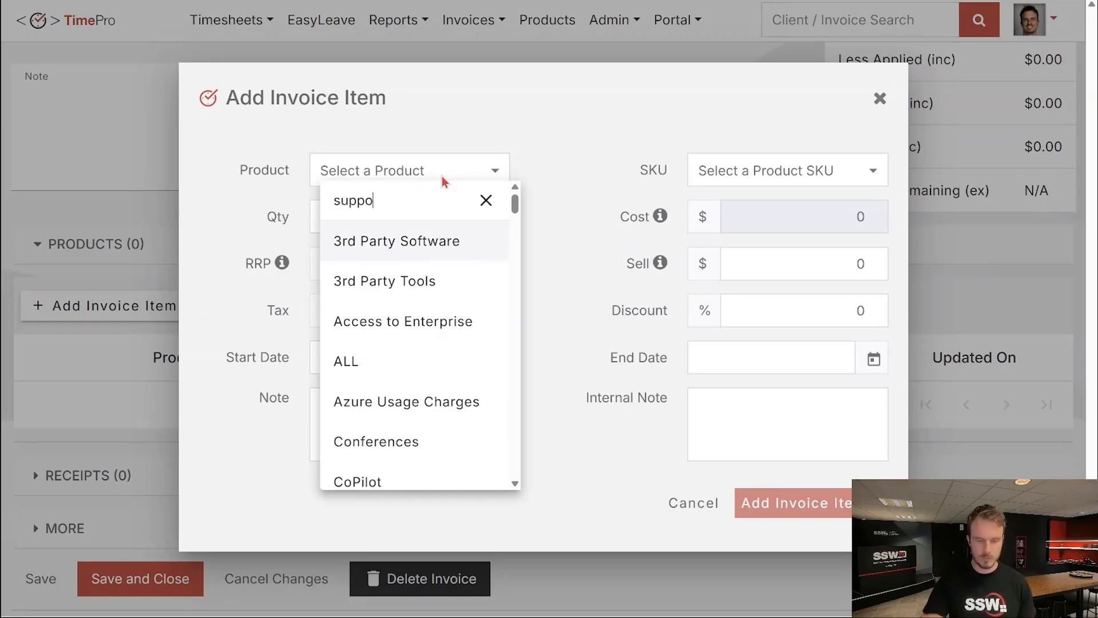
pyautogui.click(465, 256)
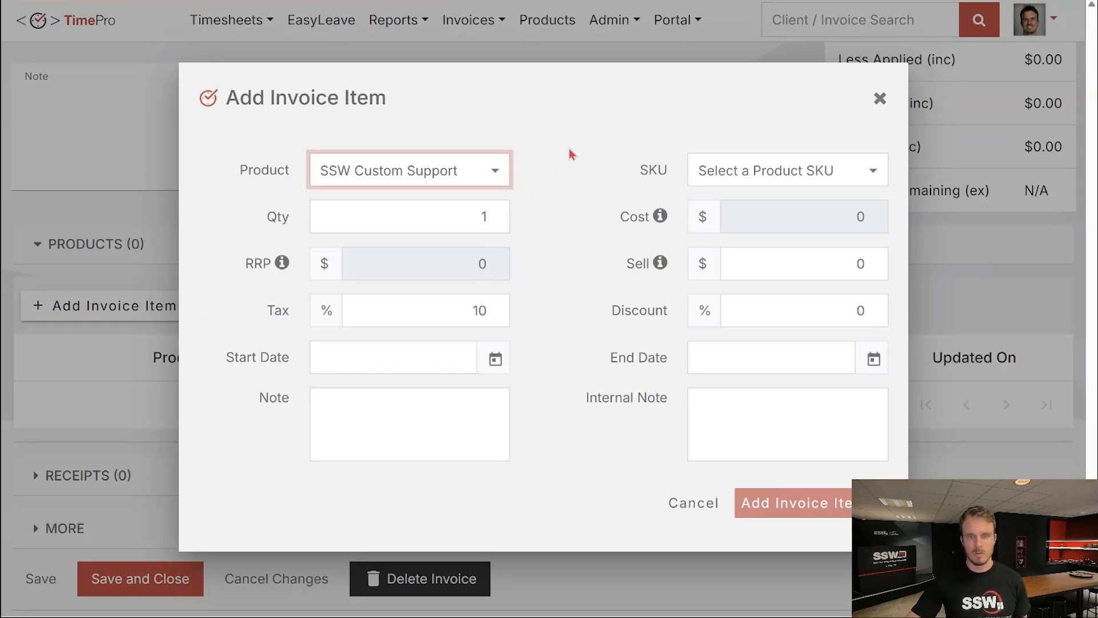
pyautogui.click(819, 181)
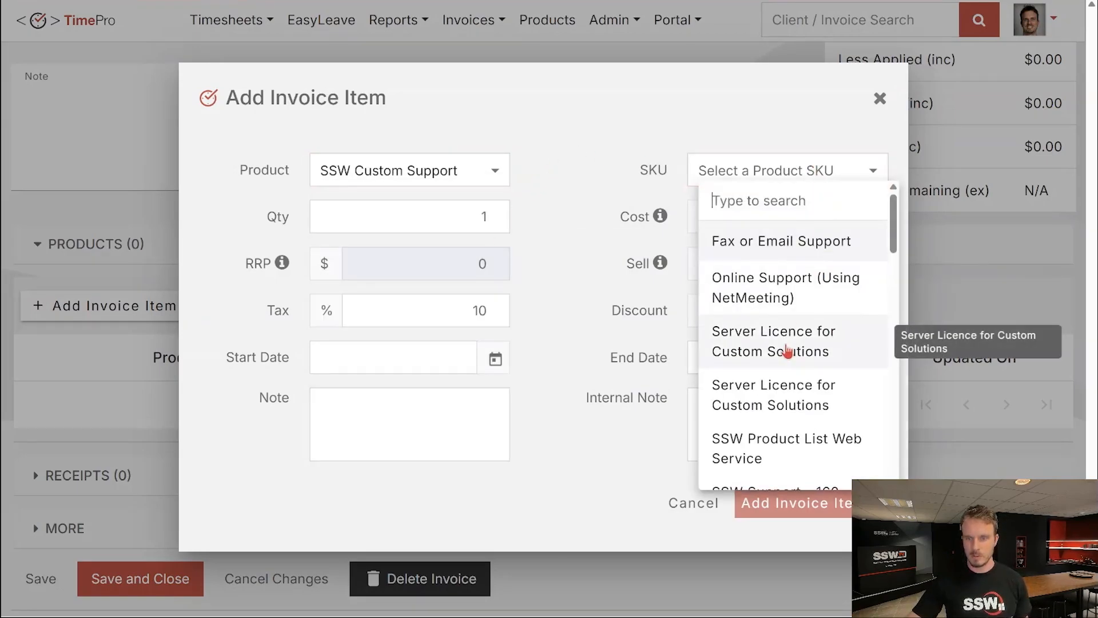
pyautogui.scroll(-3, 839, 336)
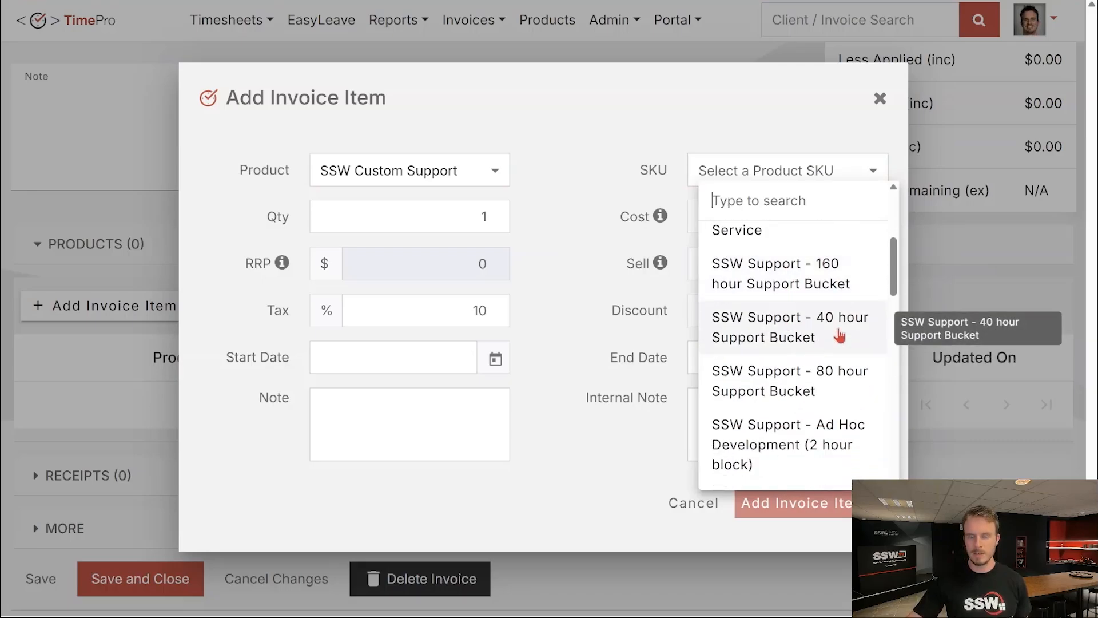
pyautogui.click(839, 336)
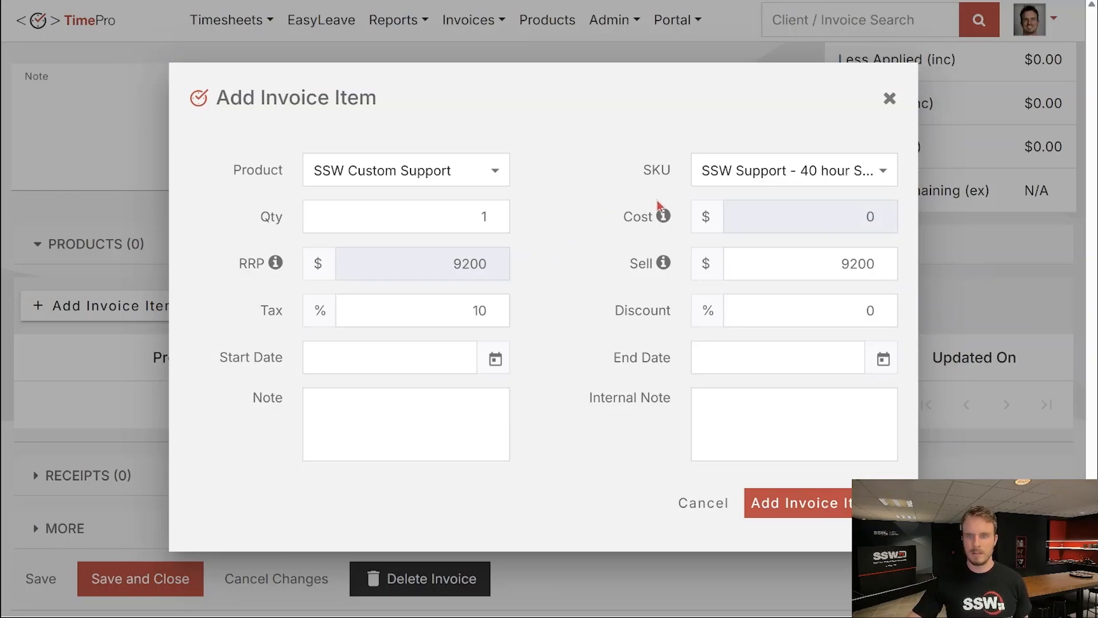
# Read the cost price documentation, then return to the invoice item form.
pyautogui.moveTo(664, 217)
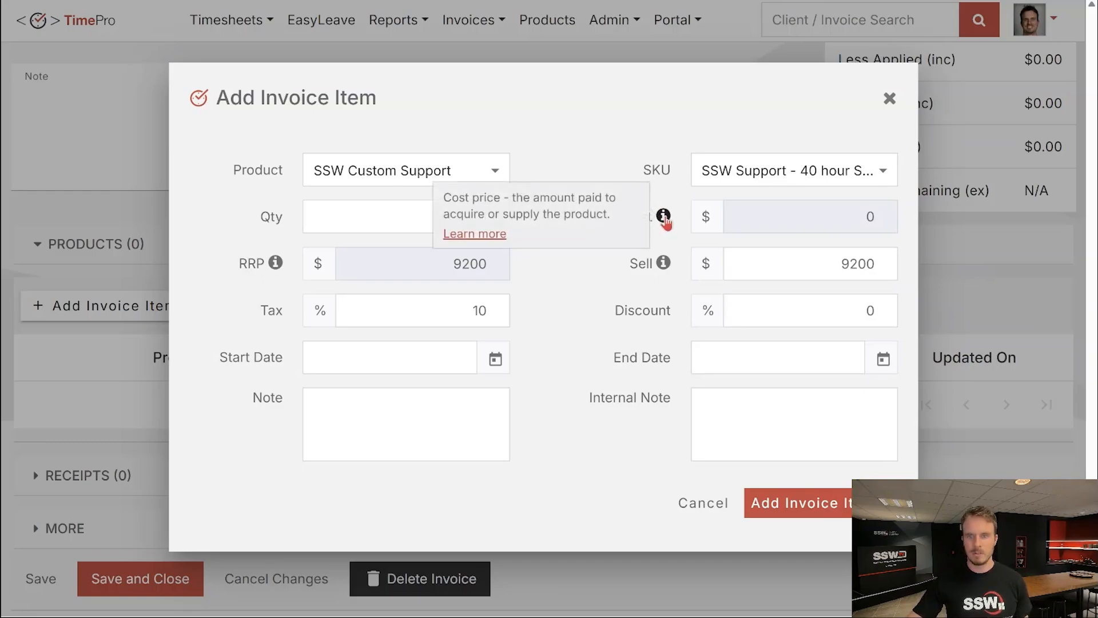
pyautogui.click(495, 236)
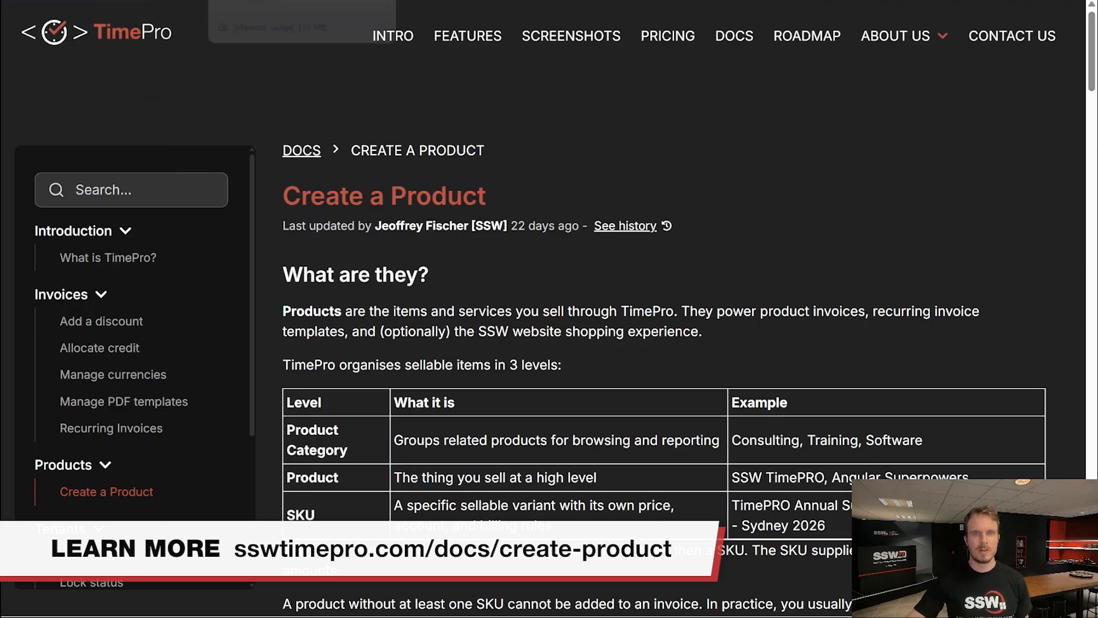
pyautogui.click(274, 1)
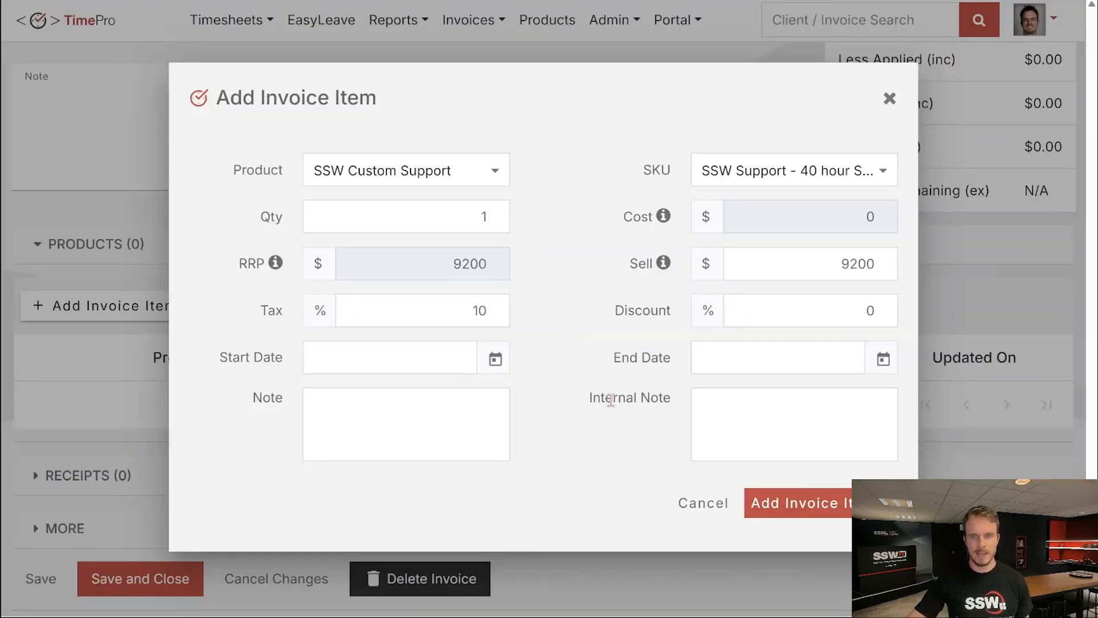
# Add the support bucket line, then start a Time & Materials line with Solution Architect SKU.
pyautogui.click(788, 506)
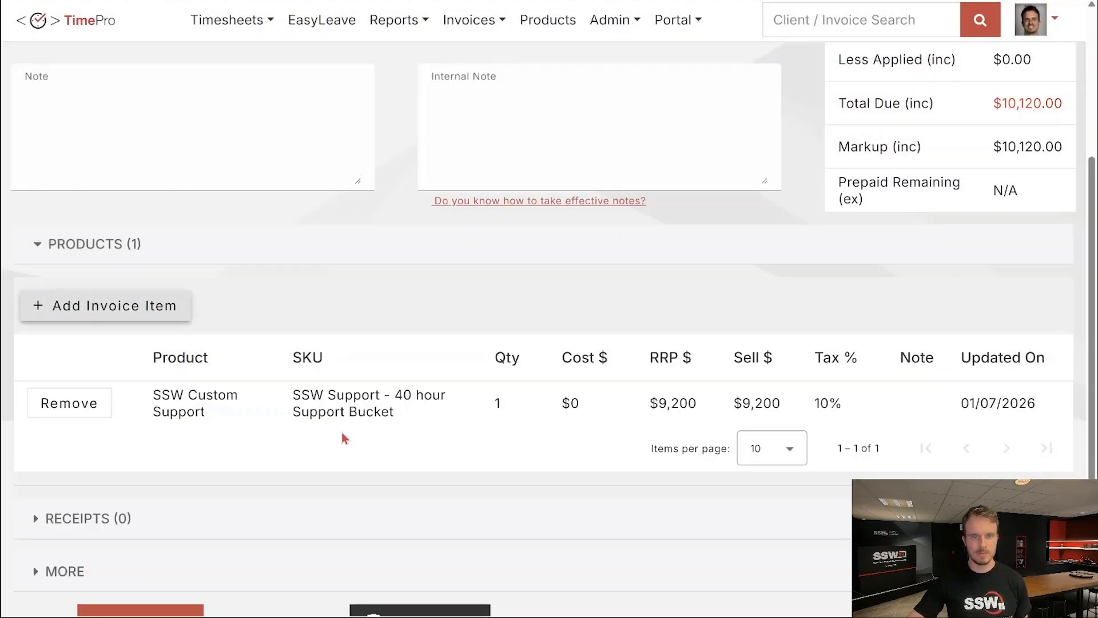
pyautogui.click(139, 308)
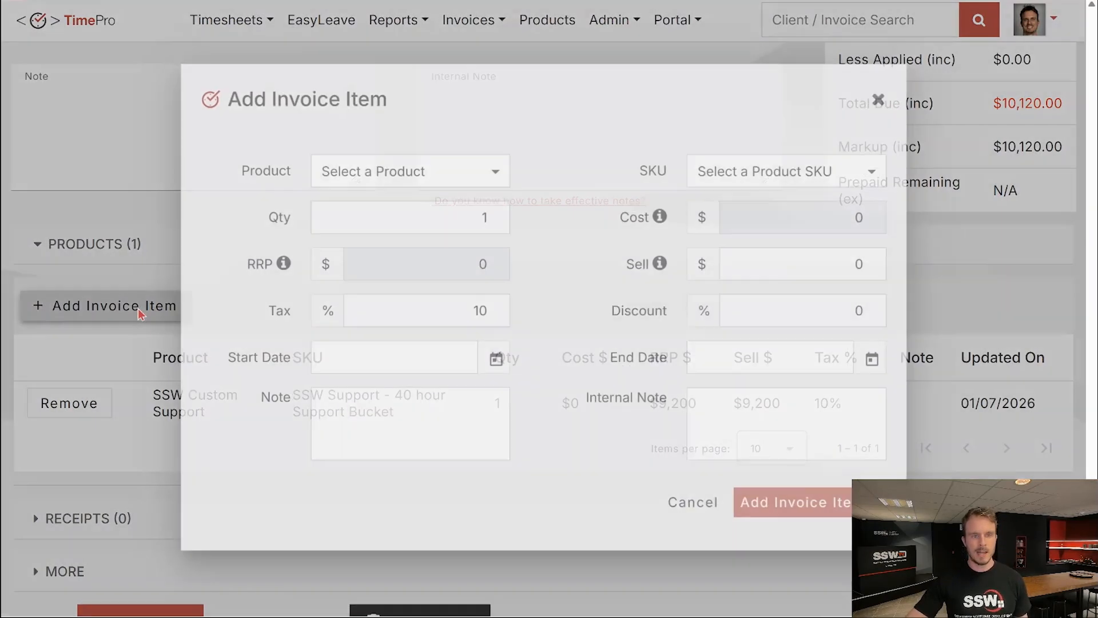
pyautogui.click(407, 175)
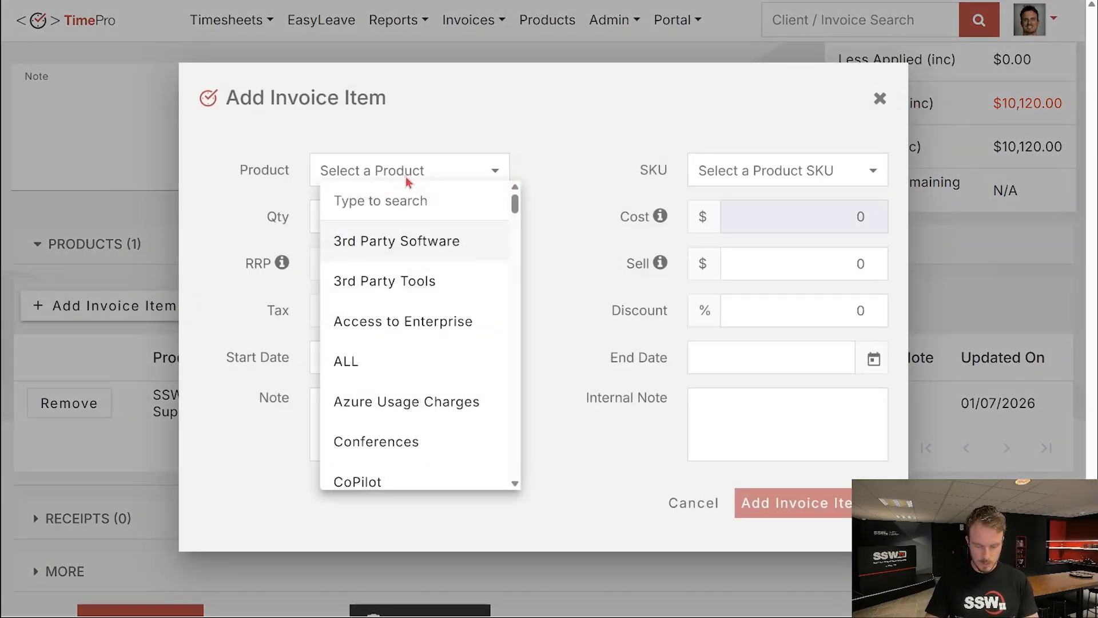
pyautogui.write('time')
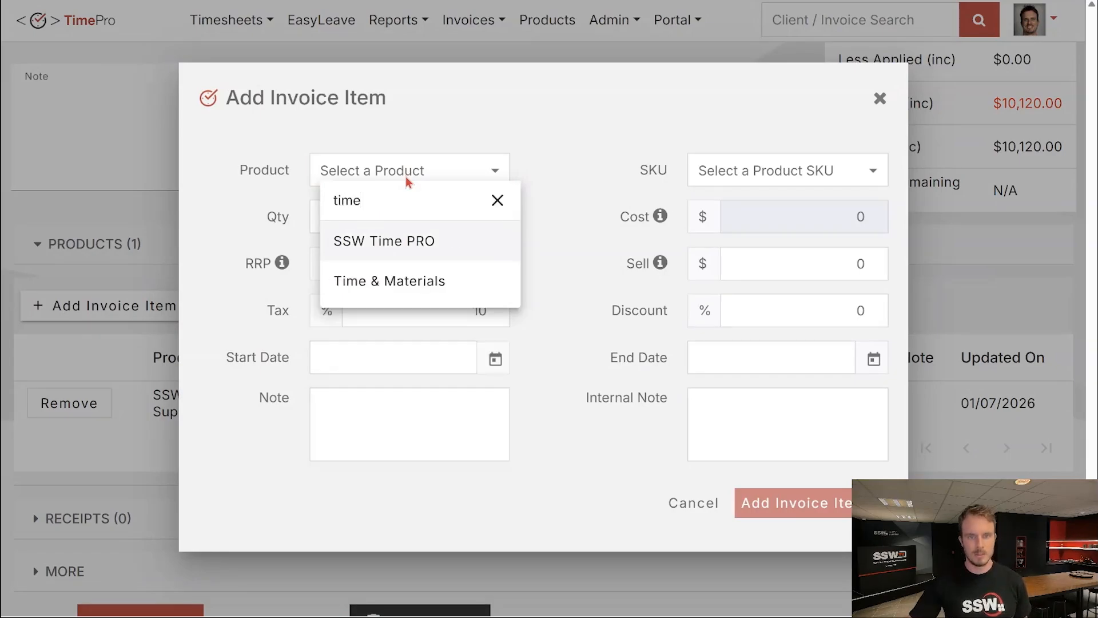
pyautogui.click(429, 281)
pyautogui.click(766, 175)
pyautogui.write('solu')
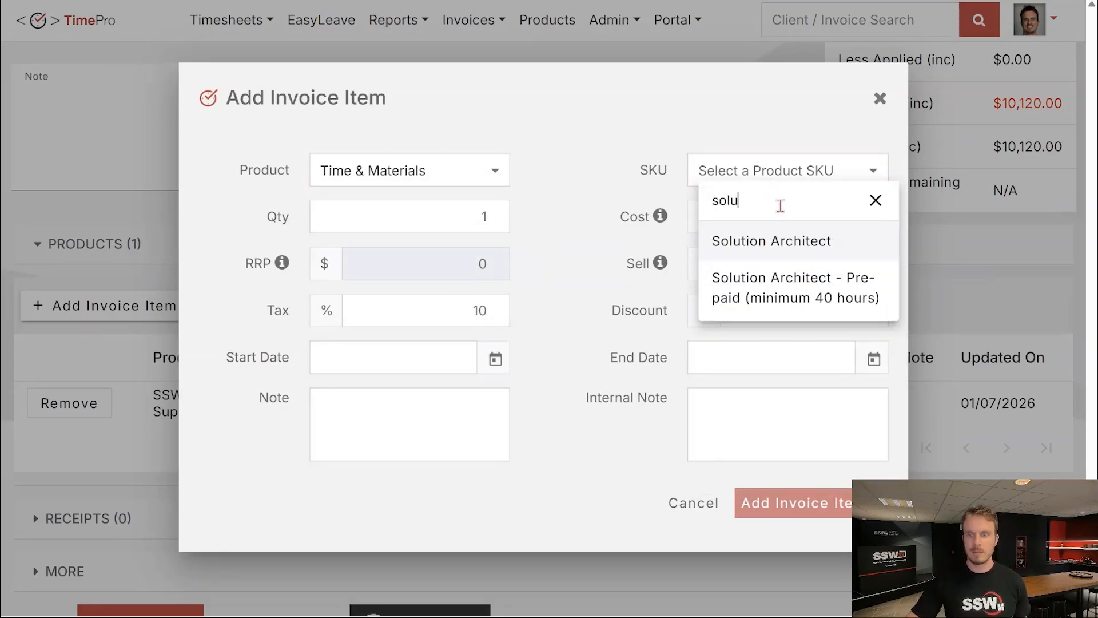
pyautogui.click(788, 243)
# Set the Solution Architect quantity to 8 and add the line to the invoice.
pyautogui.click(484, 218)
pyautogui.press('BackSpace')
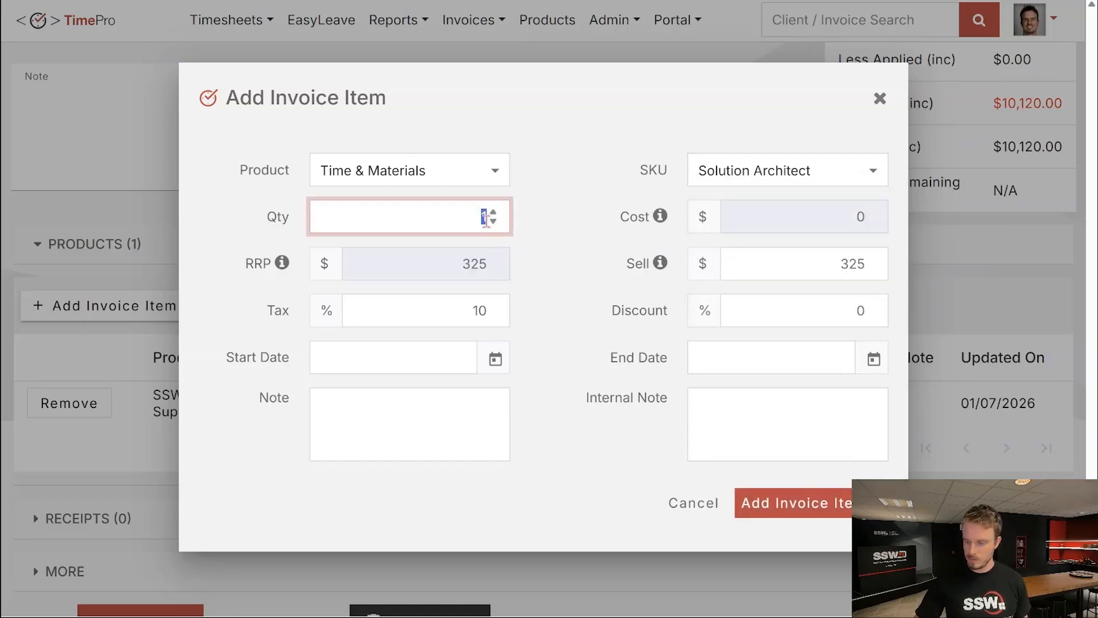
pyautogui.write('8')
pyautogui.click(578, 231)
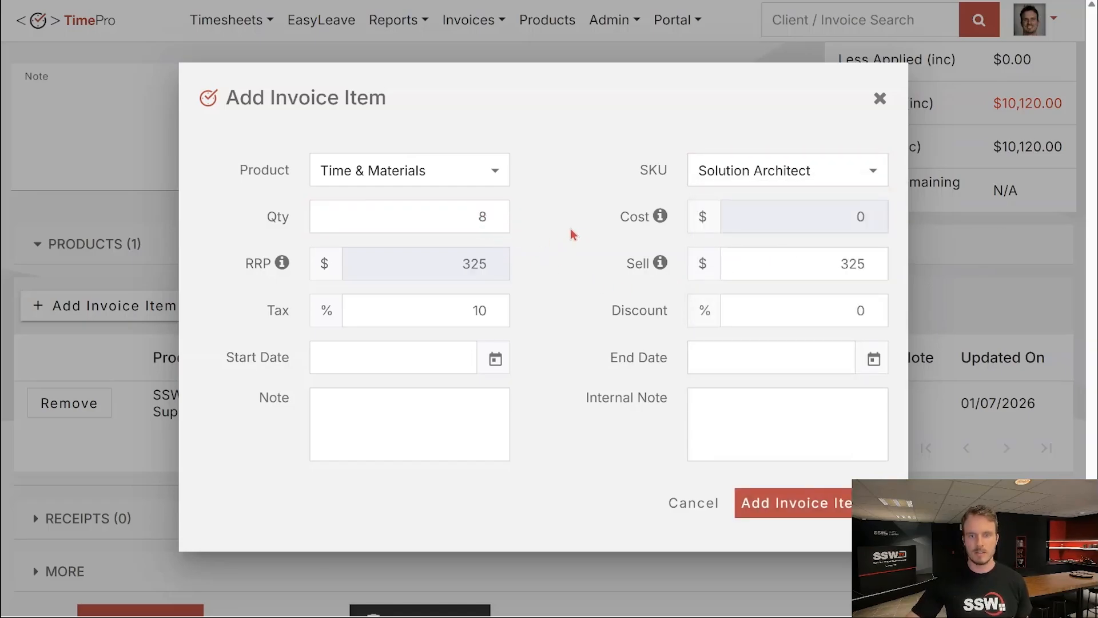
pyautogui.click(764, 515)
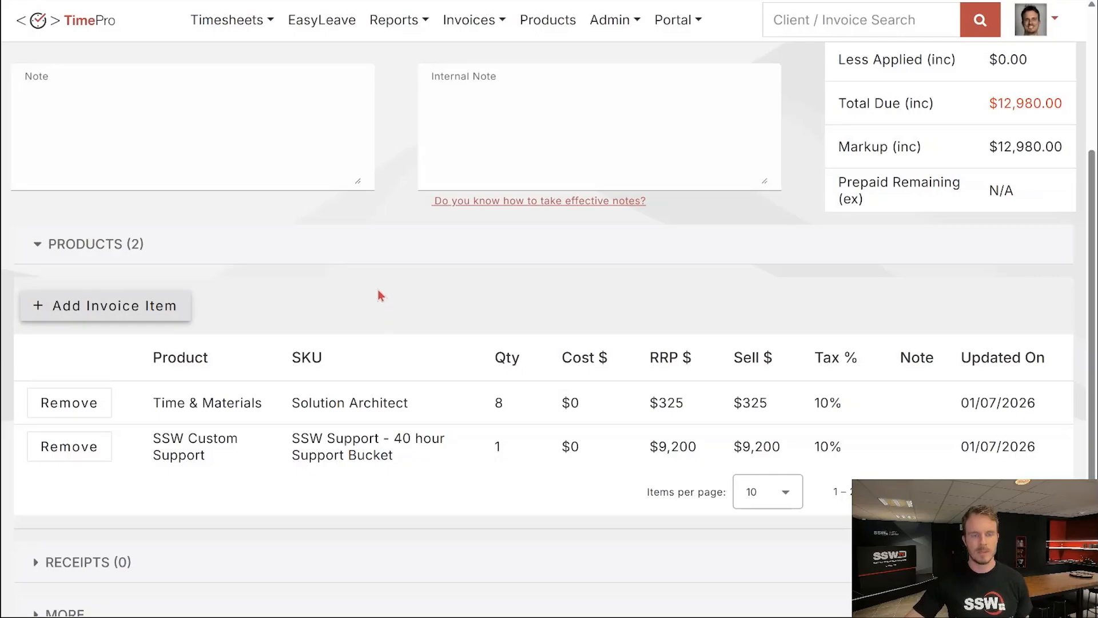
# Save invoice 19277 and open Northwind's client details.
pyautogui.scroll(-3, 381, 294)
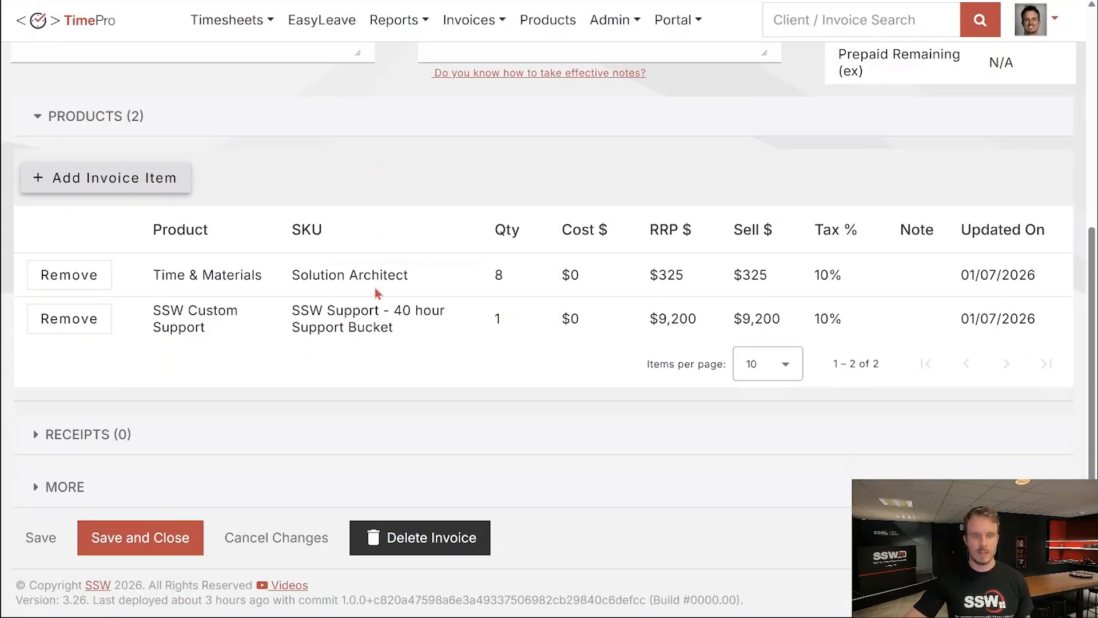
pyautogui.click(35, 541)
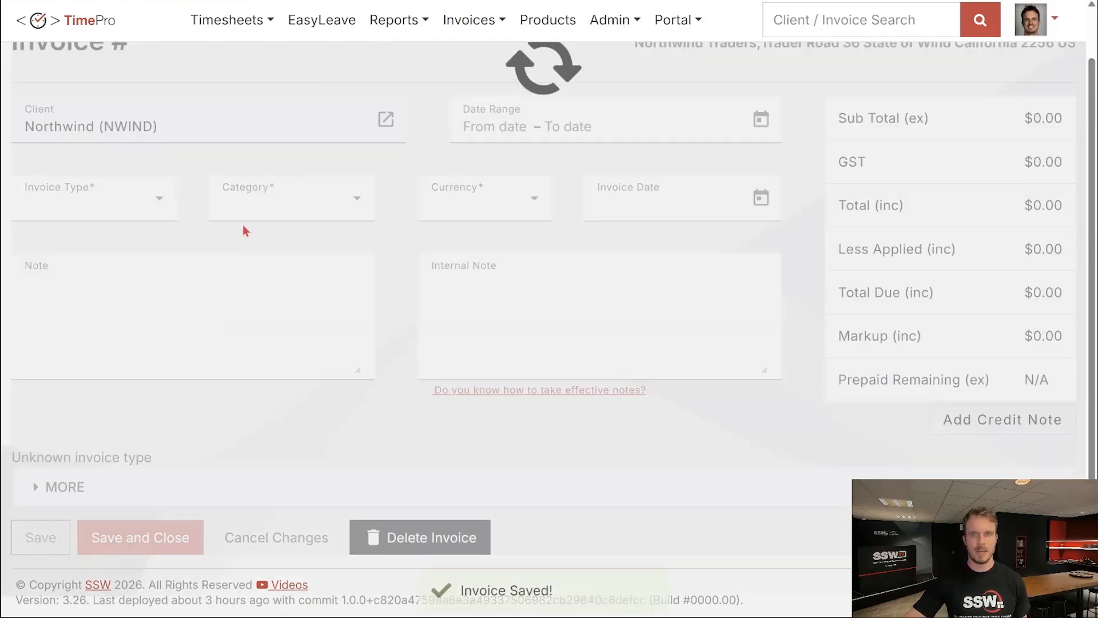
pyautogui.scroll(10, 314, 224)
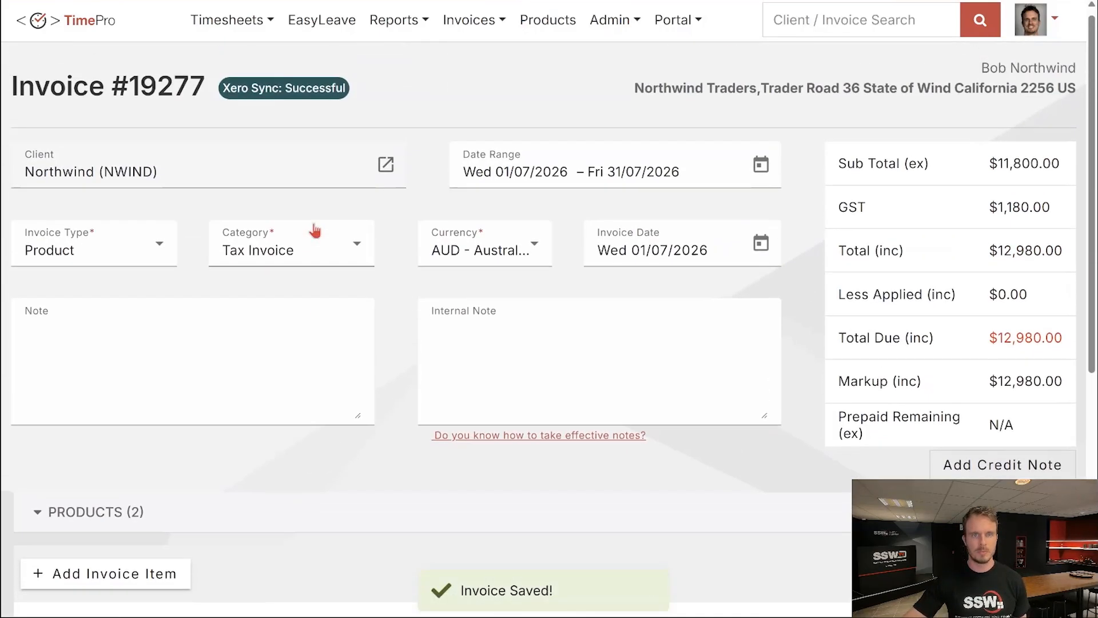
pyautogui.click(386, 175)
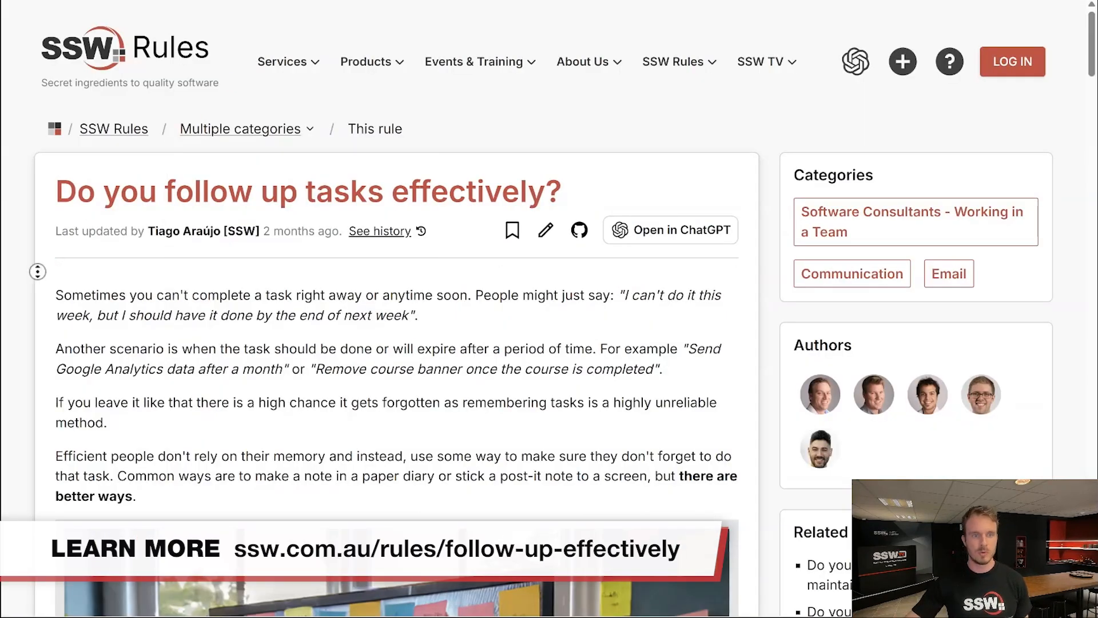
pyautogui.scroll(-2, 44, 283)
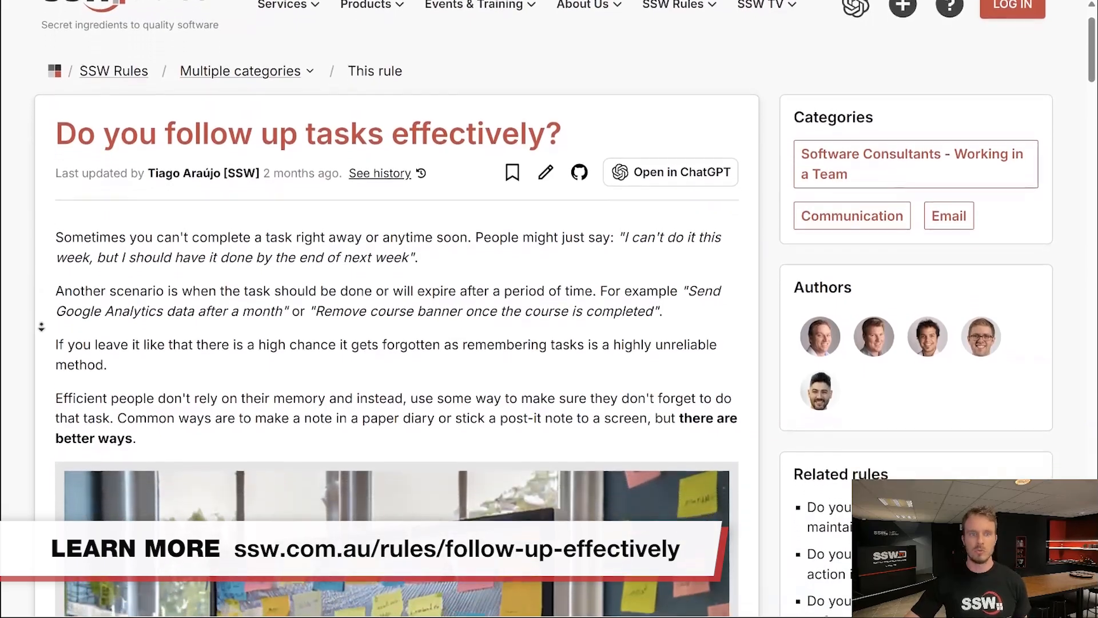
pyautogui.scroll(-3, 41, 326)
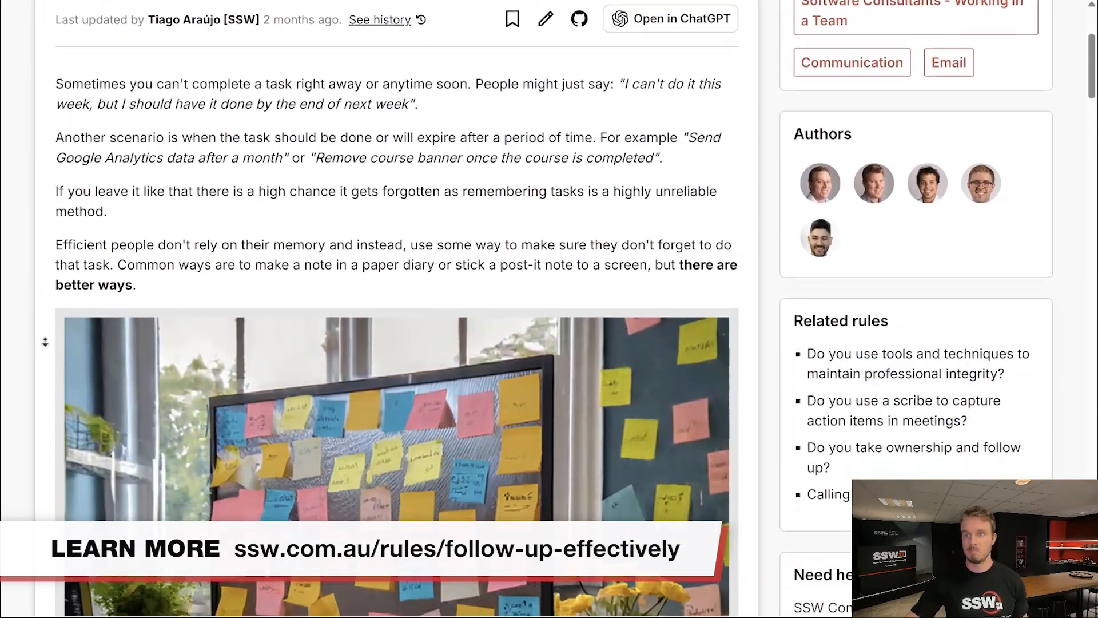
pyautogui.scroll(-4, 45, 342)
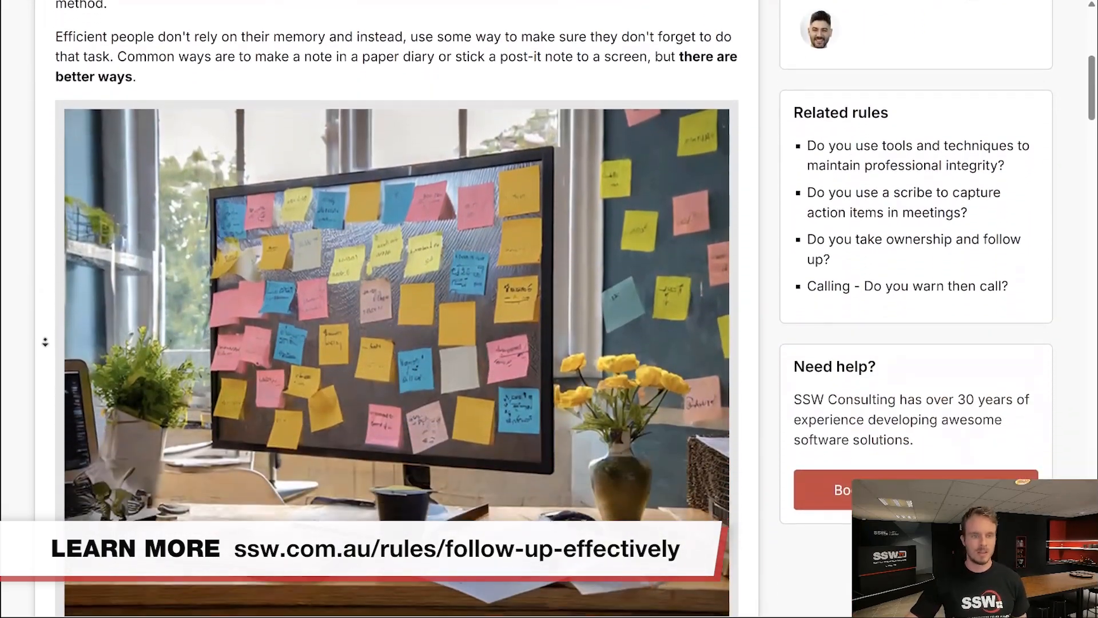
pyautogui.scroll(-2, 45, 341)
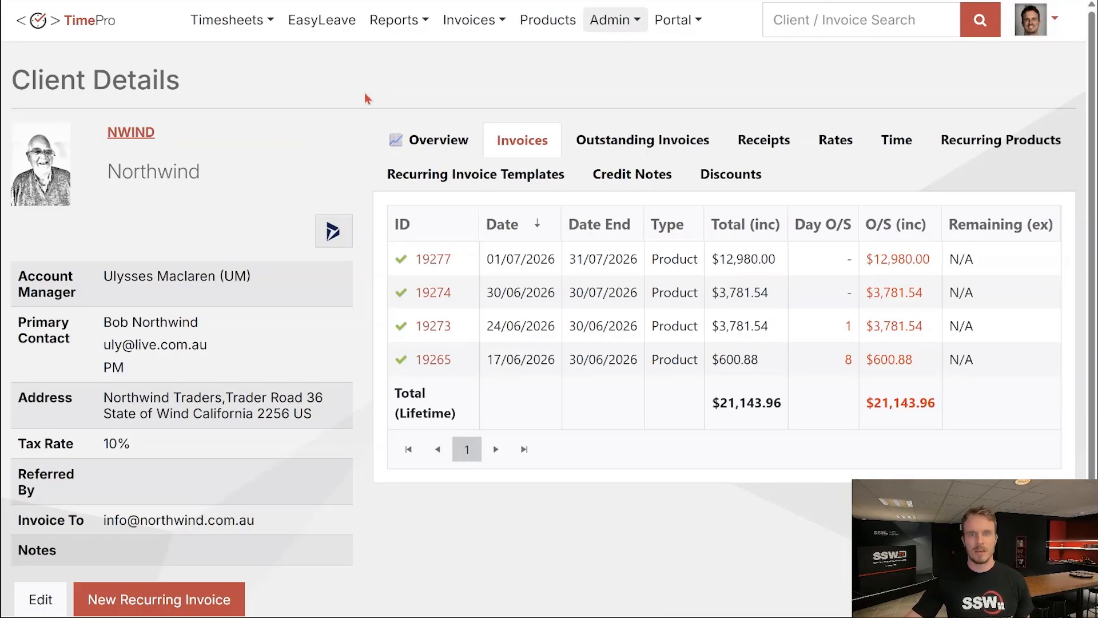
# Start a New Recurring Invoice from Northwind's Client Details page.
pyautogui.click(481, 23)
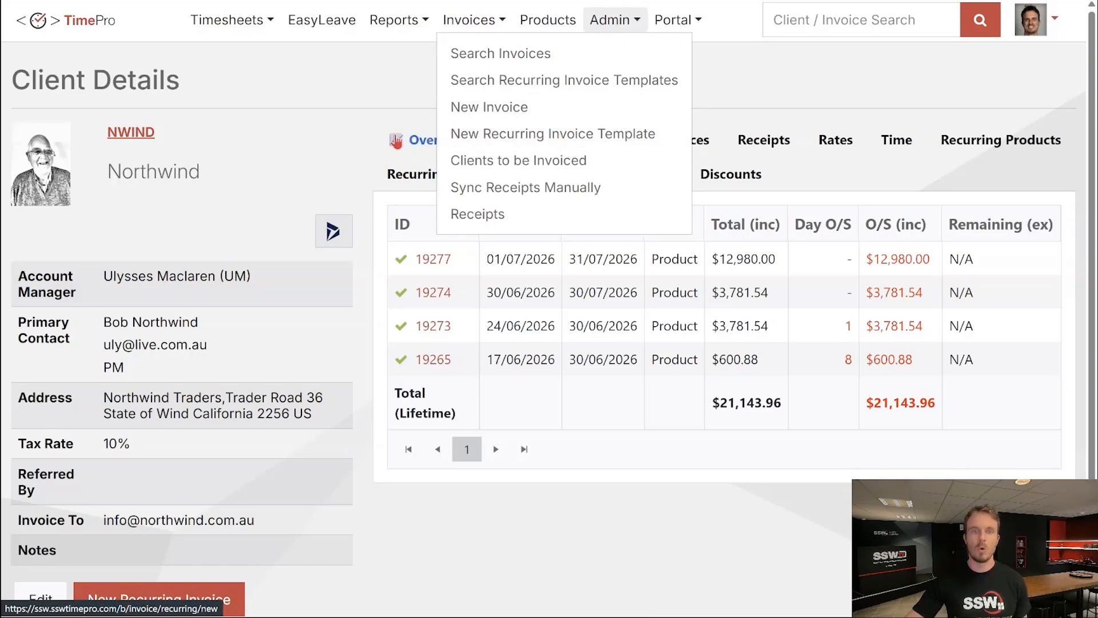
pyautogui.click(366, 146)
pyautogui.scroll(-2, 361, 147)
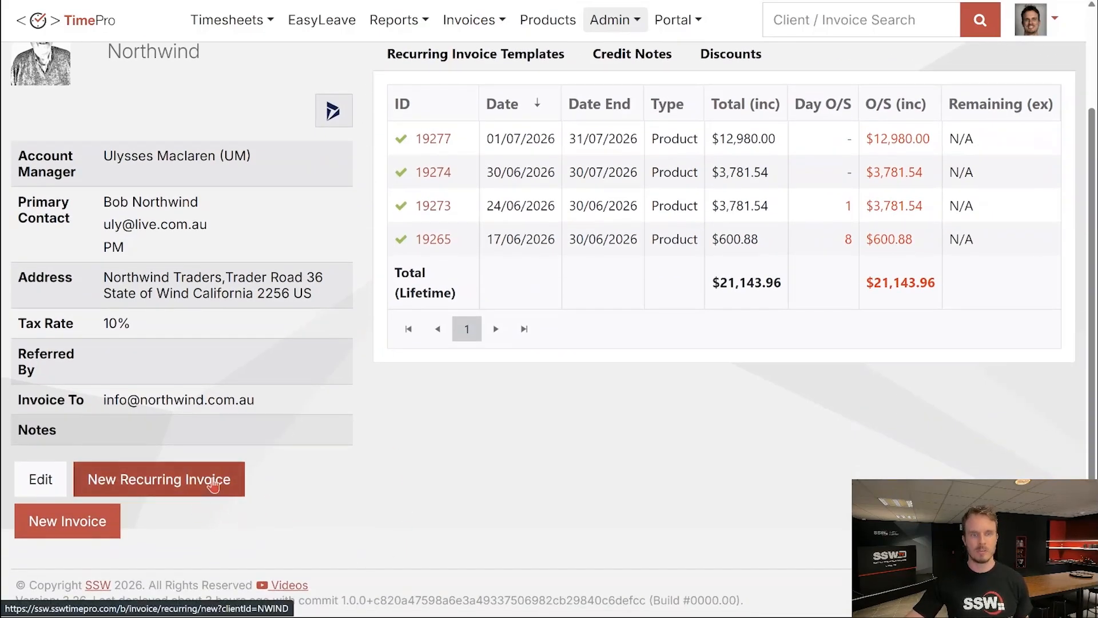
pyautogui.click(213, 482)
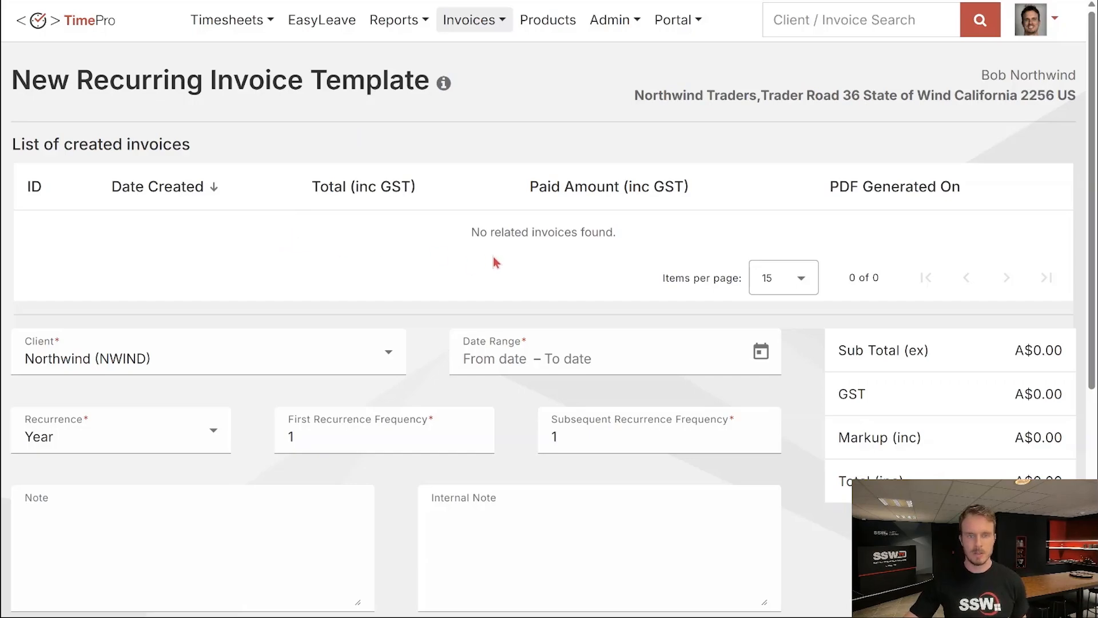
# Start the template's date range on 1 July 2026.
pyautogui.scroll(-4, 430, 278)
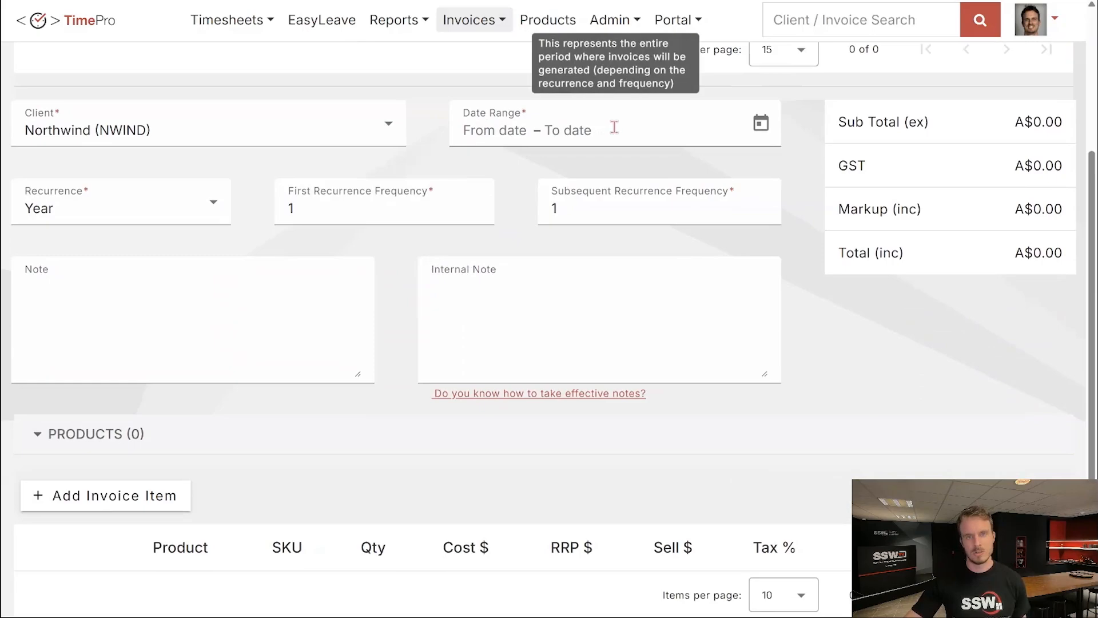
pyautogui.click(754, 135)
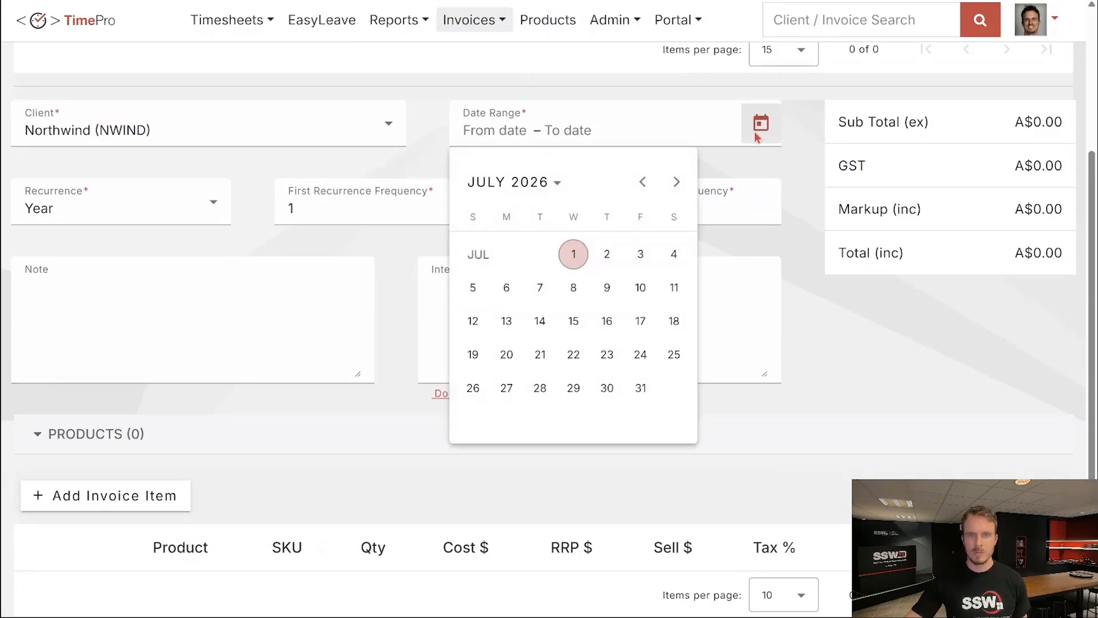
pyautogui.click(578, 254)
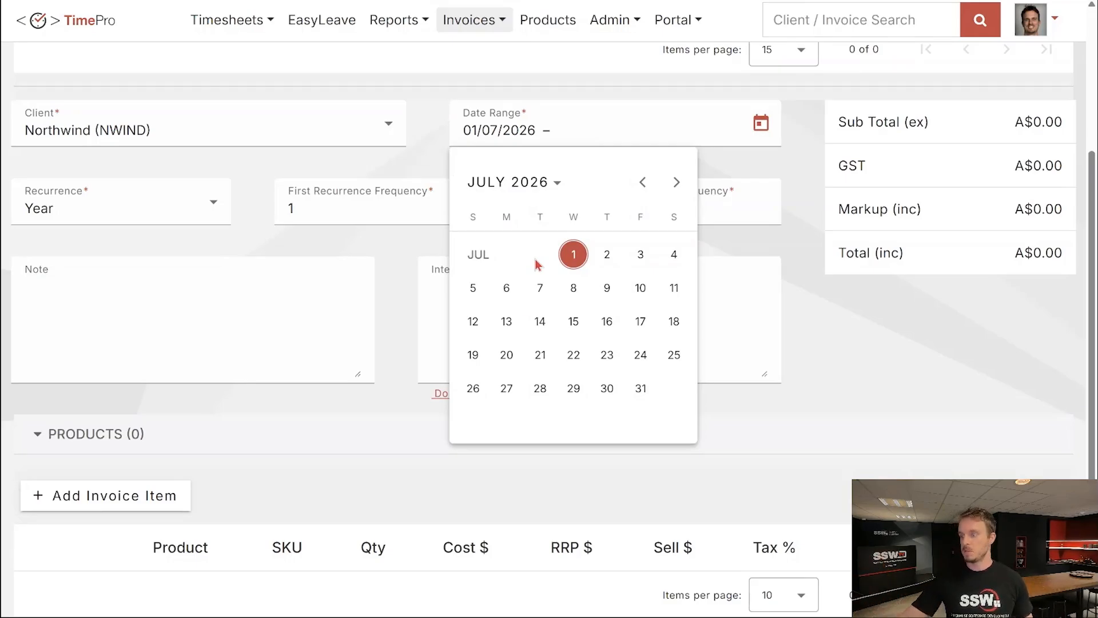
pyautogui.click(421, 150)
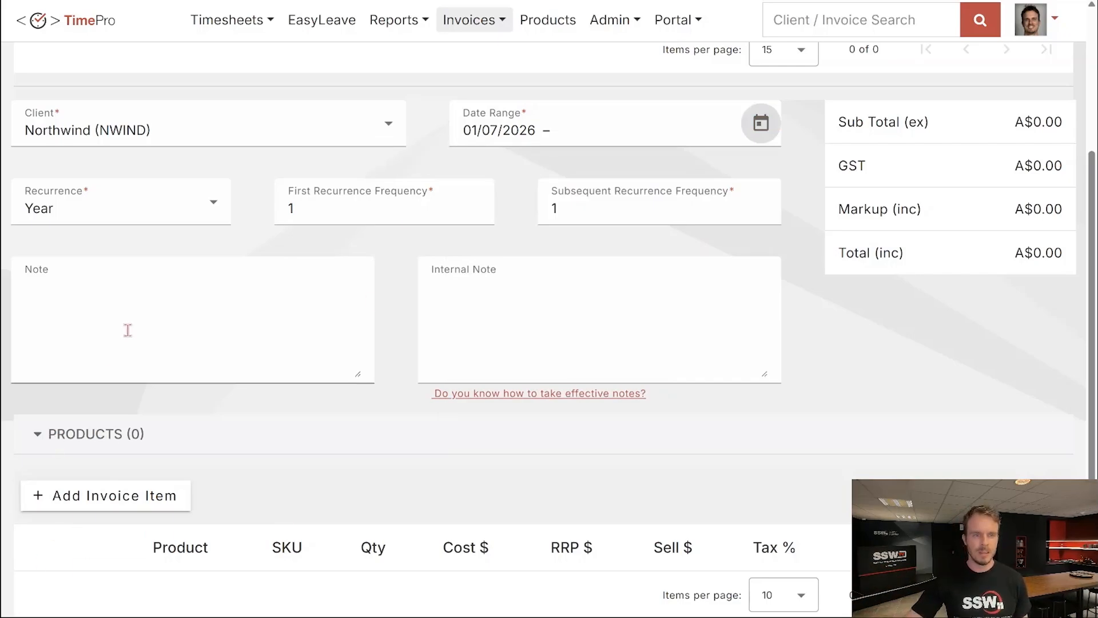
# Set recurrence to Month with a first recurrence frequency of 2.
pyautogui.moveTo(147, 189)
pyautogui.click(152, 209)
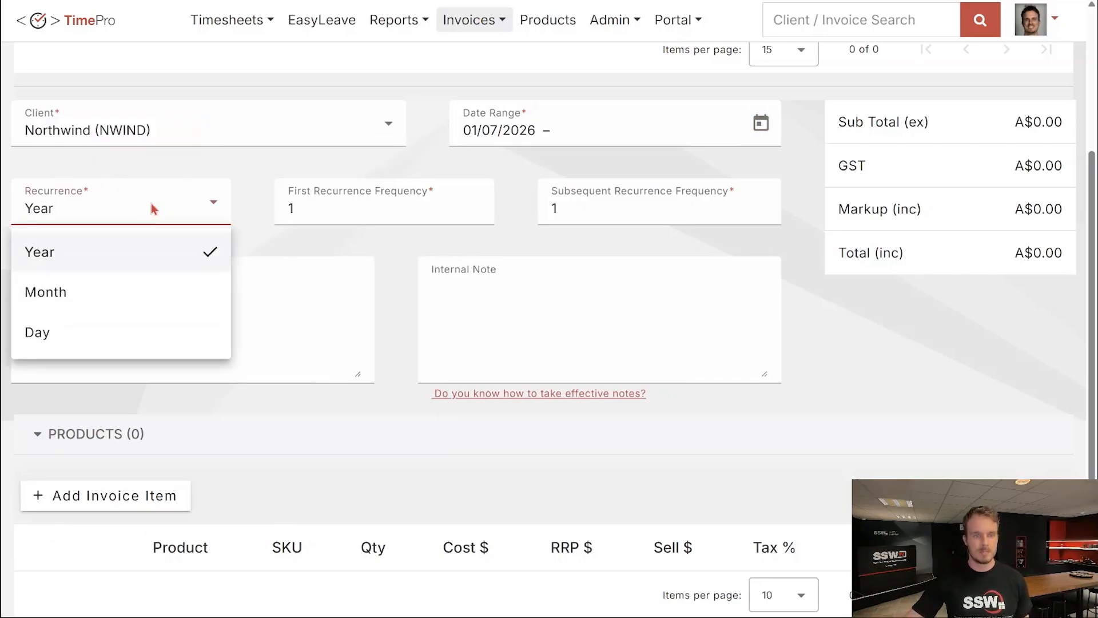
pyautogui.click(127, 295)
pyautogui.moveTo(331, 216)
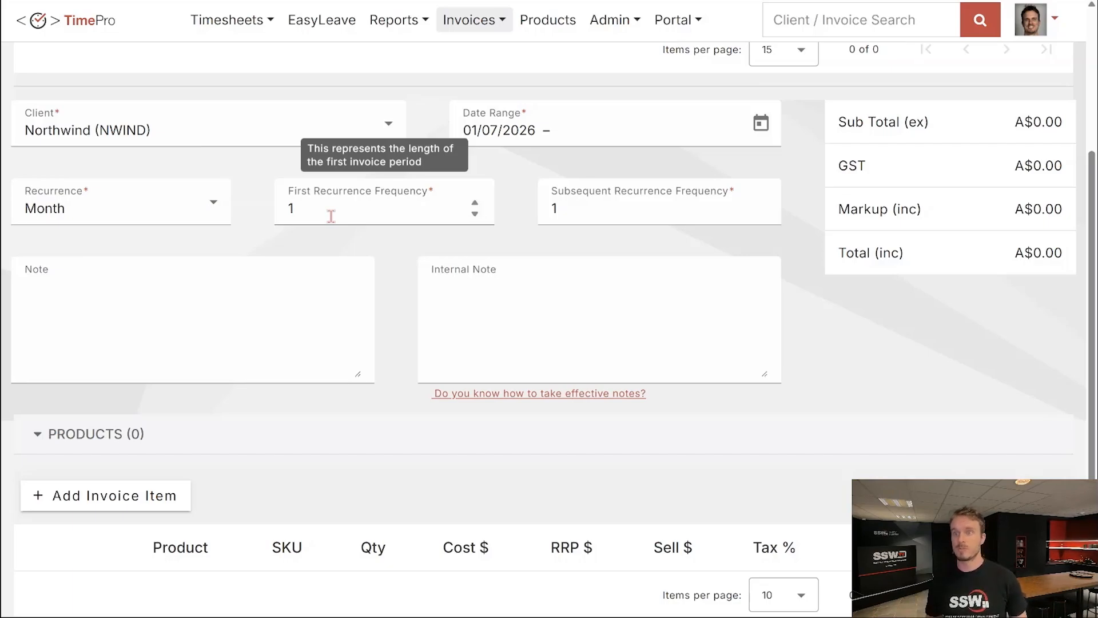
pyautogui.click(474, 203)
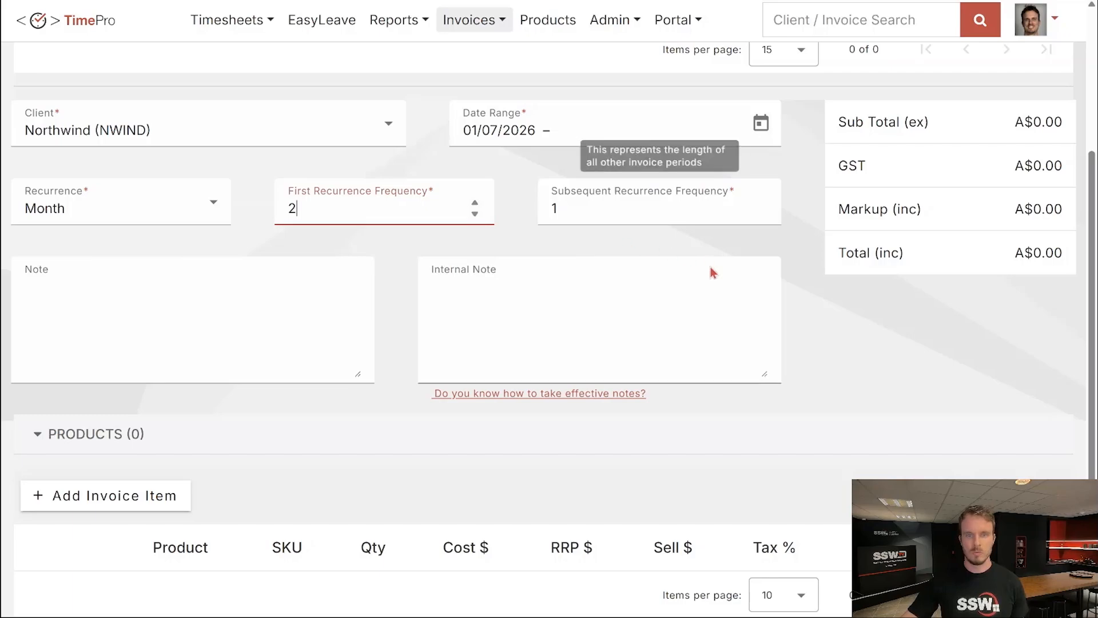
pyautogui.click(762, 239)
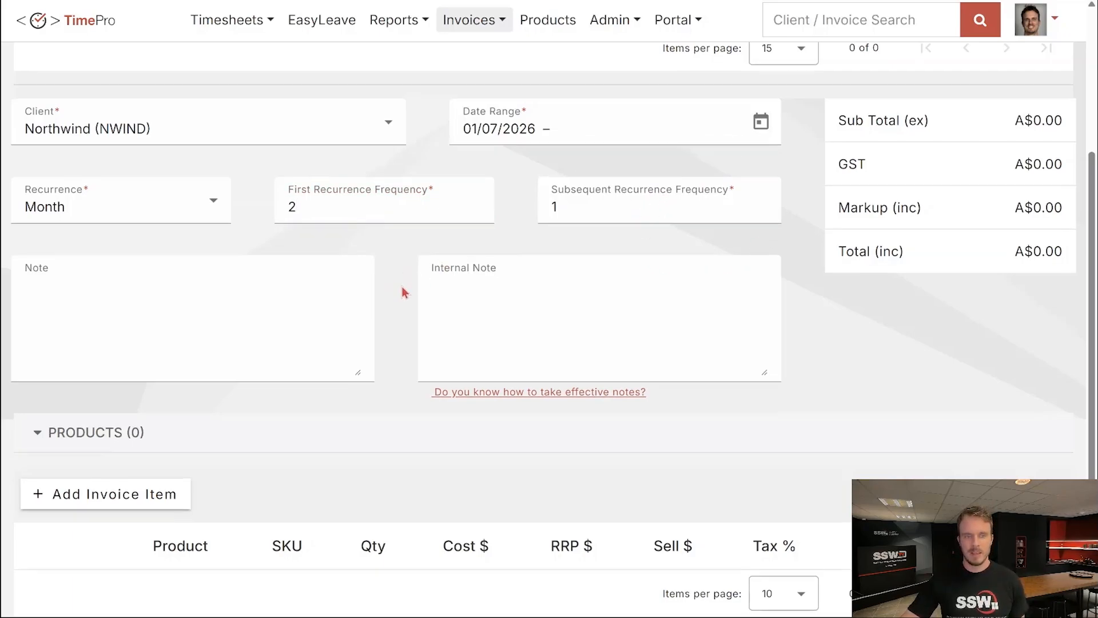
pyautogui.scroll(-2, 402, 291)
# Add SSW Custom Support with the 40 hour Support Bucket SKU, noted '40 hr support'.
pyautogui.click(169, 387)
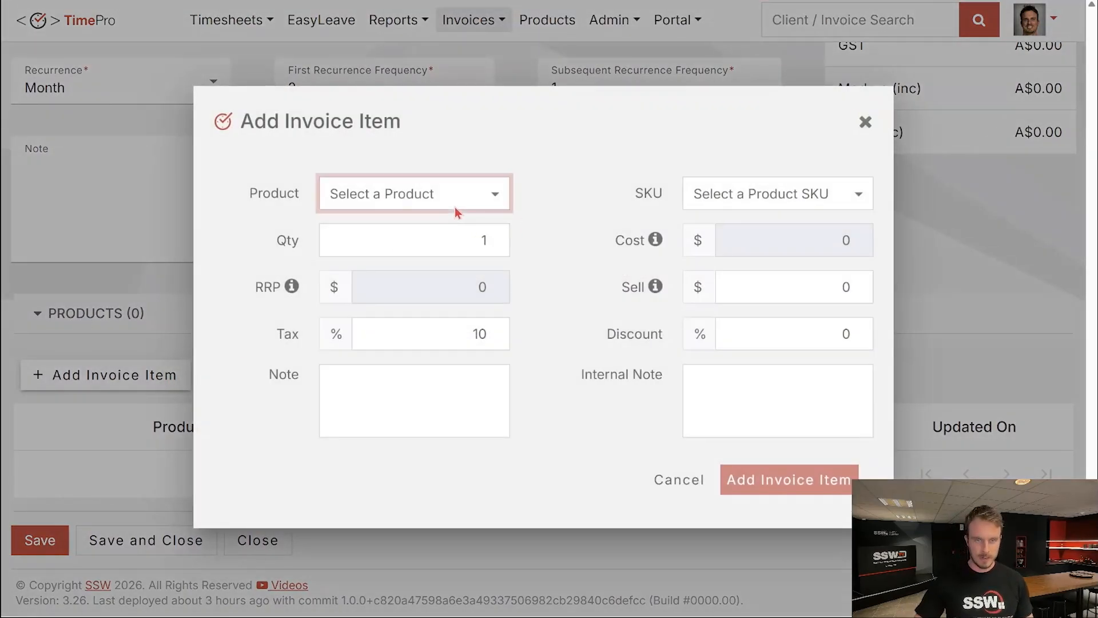
pyautogui.click(441, 200)
pyautogui.write('supp')
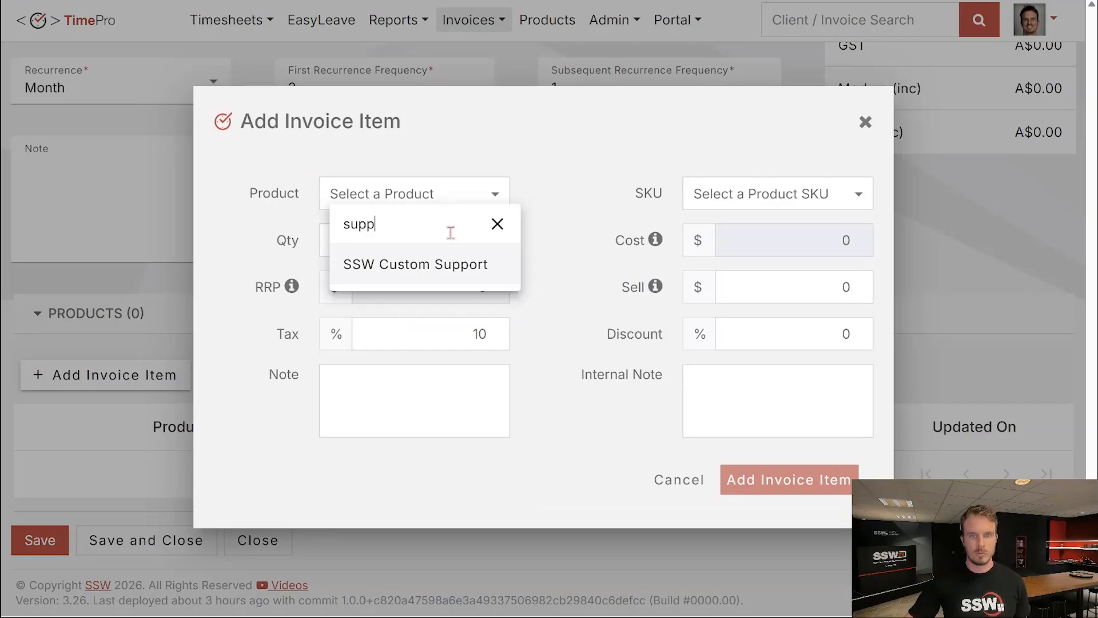
pyautogui.click(456, 264)
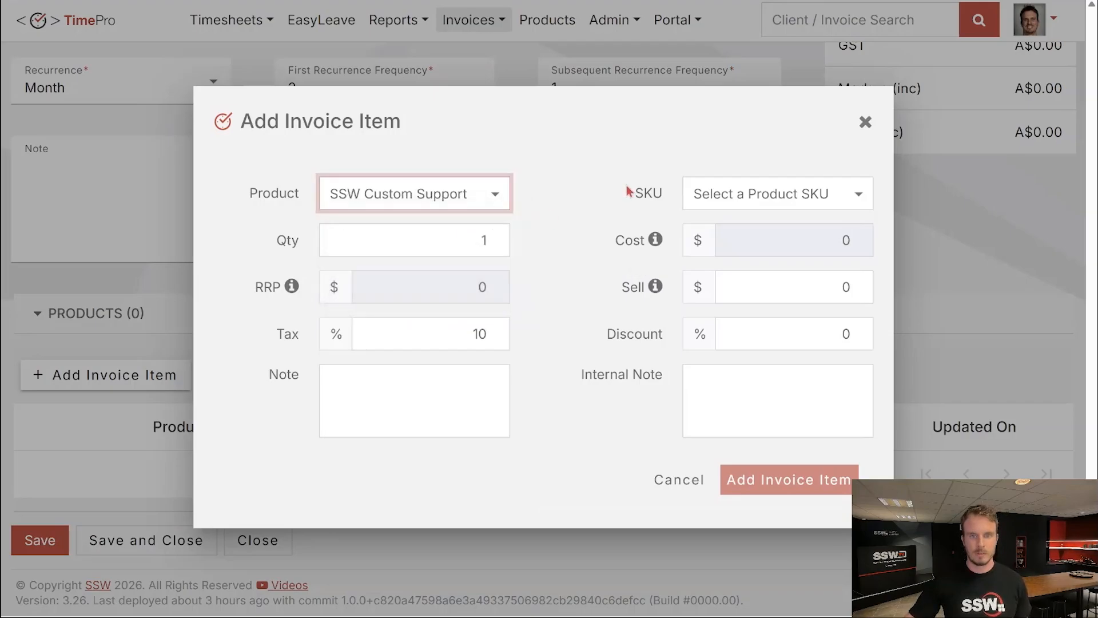
pyautogui.click(747, 194)
pyautogui.scroll(-2, 764, 321)
pyautogui.scroll(-1, 764, 341)
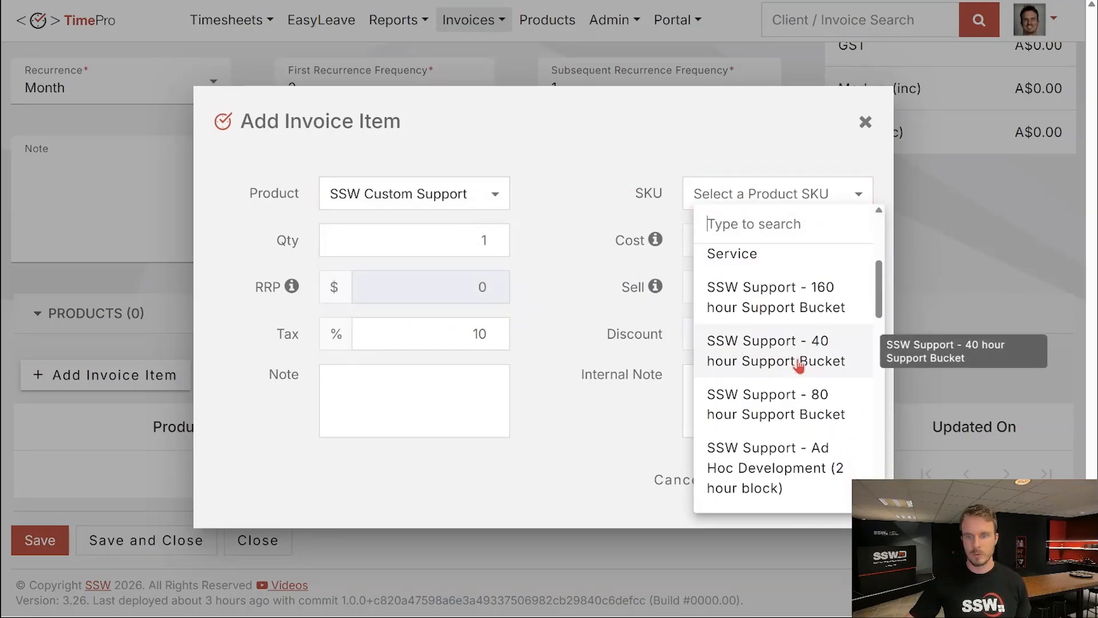
pyautogui.click(795, 362)
pyautogui.click(419, 392)
pyautogui.write('40 hr ')
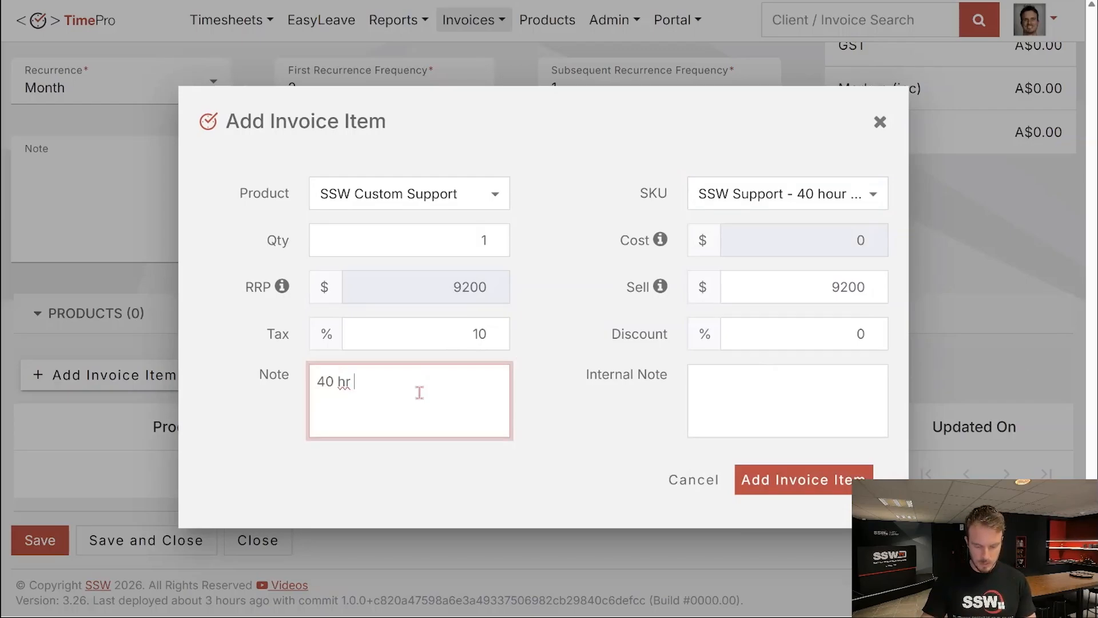
pyautogui.write('support')
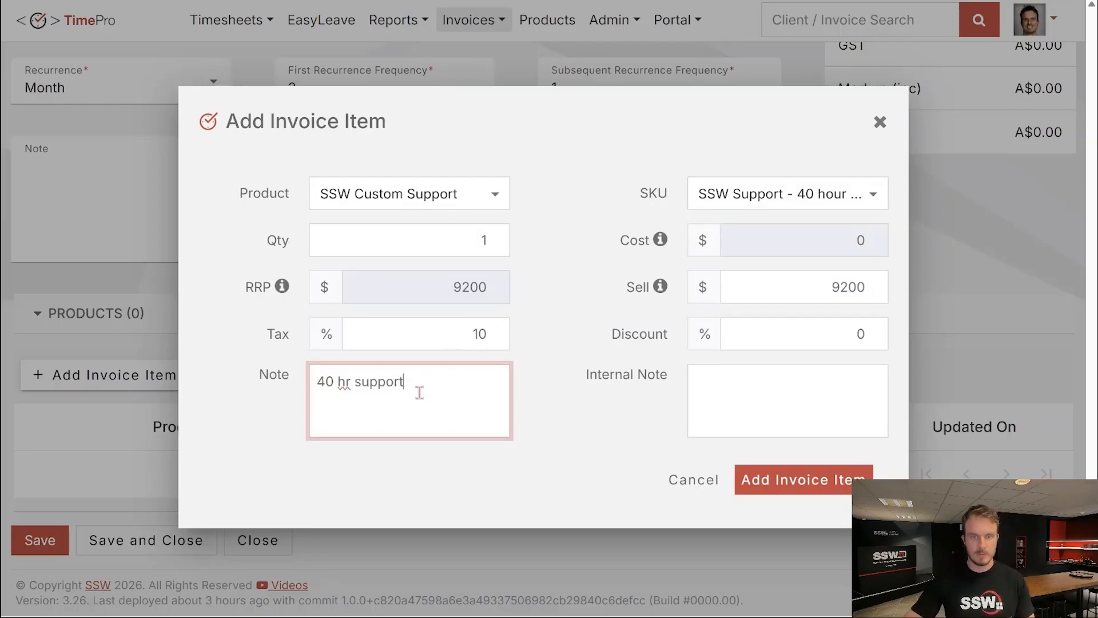
pyautogui.click(794, 491)
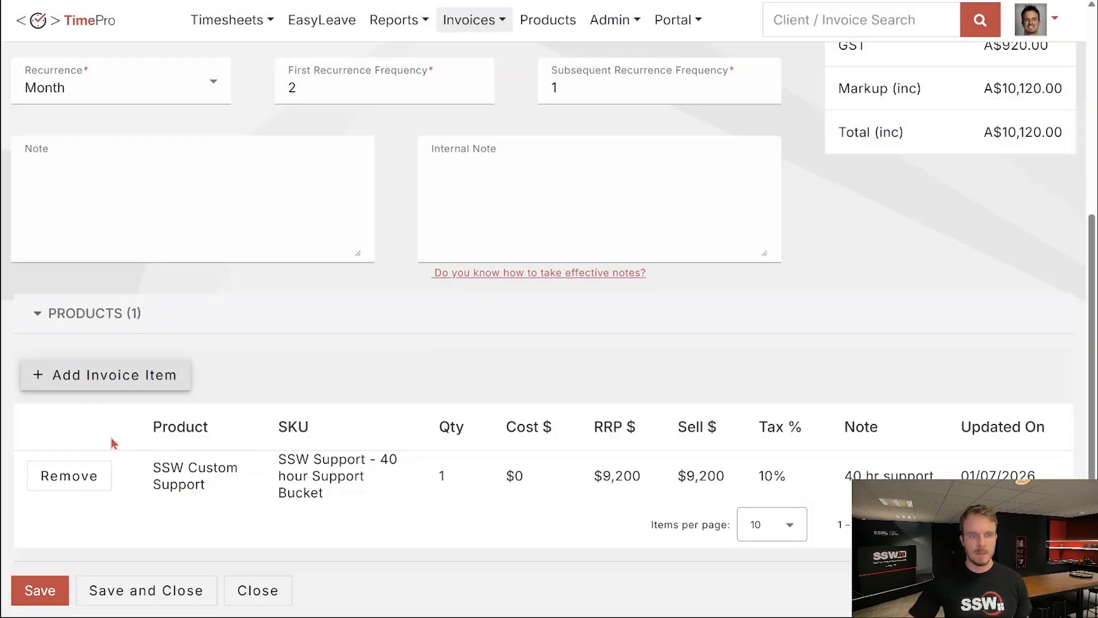
# Add Time & Materials Solution Architect at quantity 8, noted '8 hr SA'.
pyautogui.click(130, 382)
pyautogui.click(369, 200)
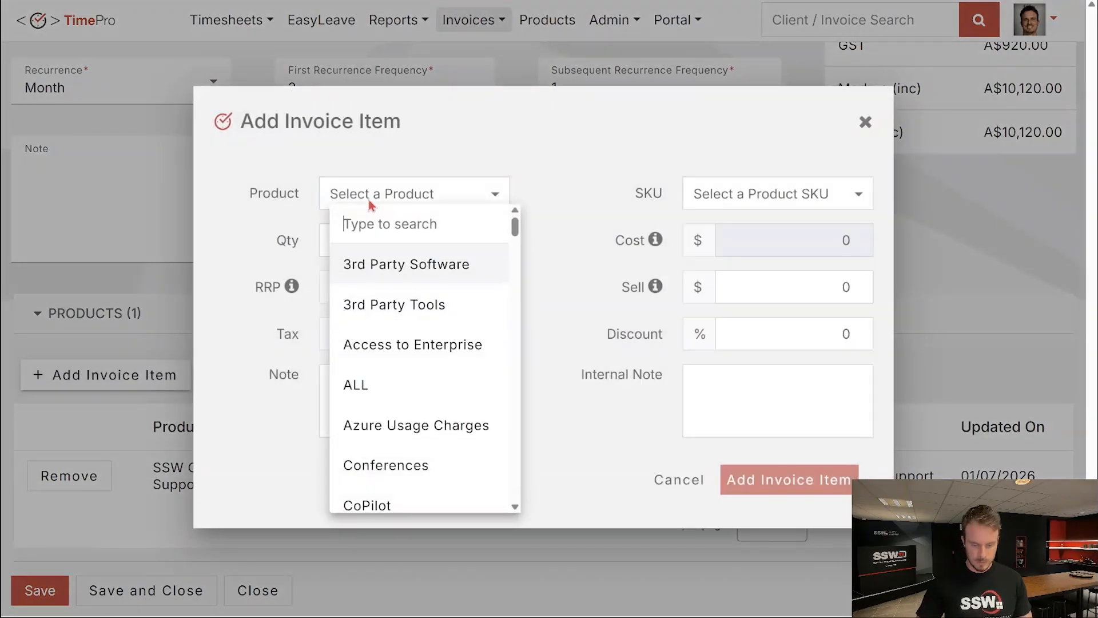
pyautogui.write('time')
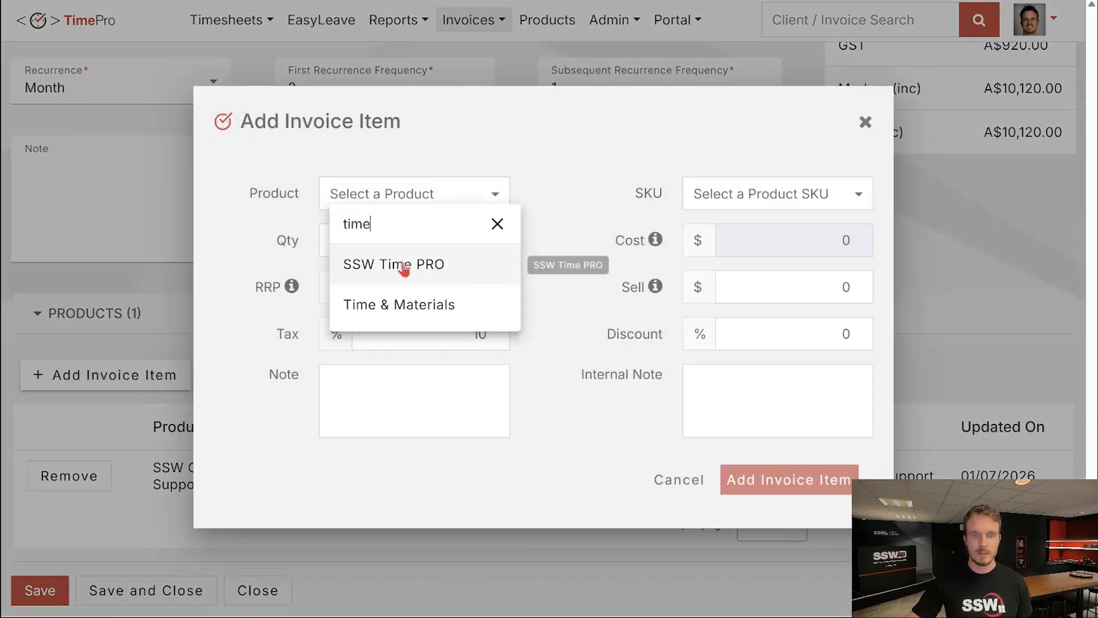
pyautogui.click(503, 304)
pyautogui.click(722, 197)
pyautogui.write('solu')
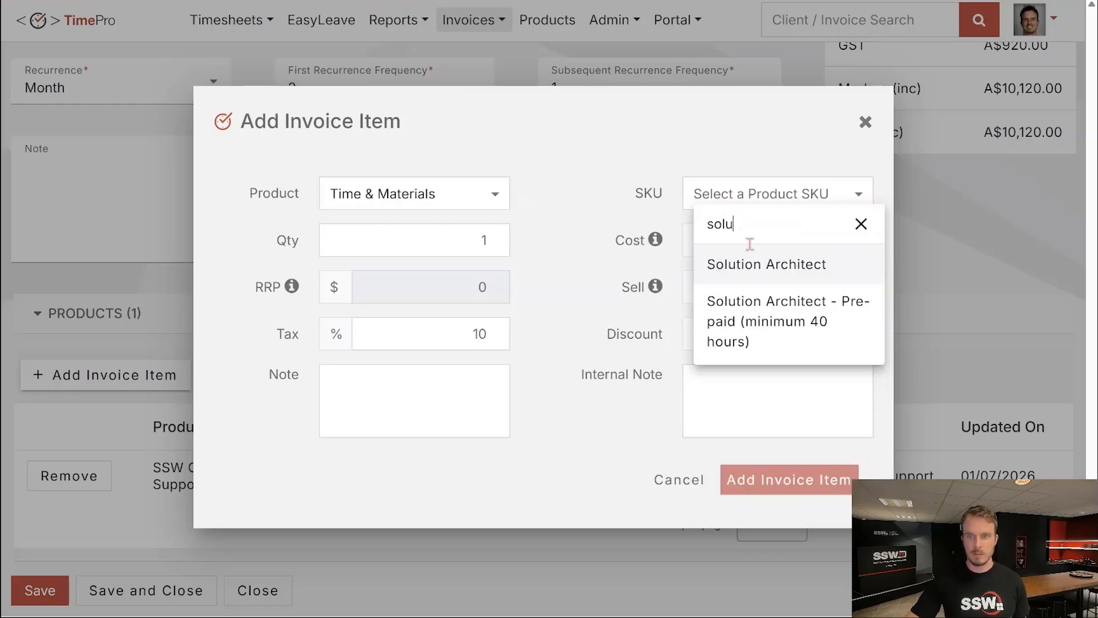
pyautogui.click(750, 262)
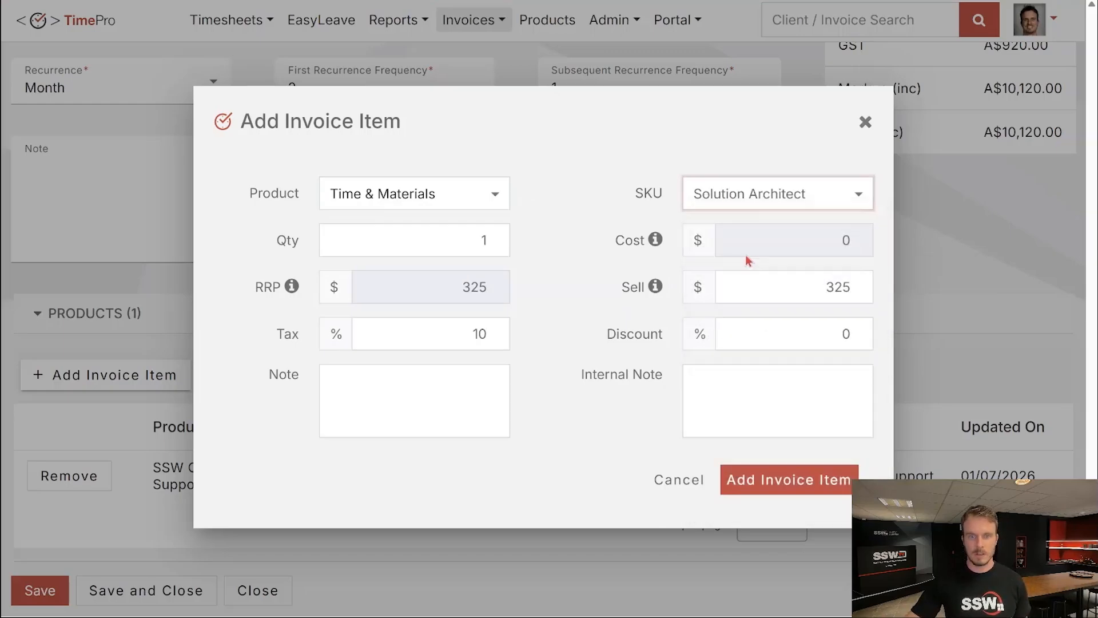
pyautogui.doubleClick(484, 240)
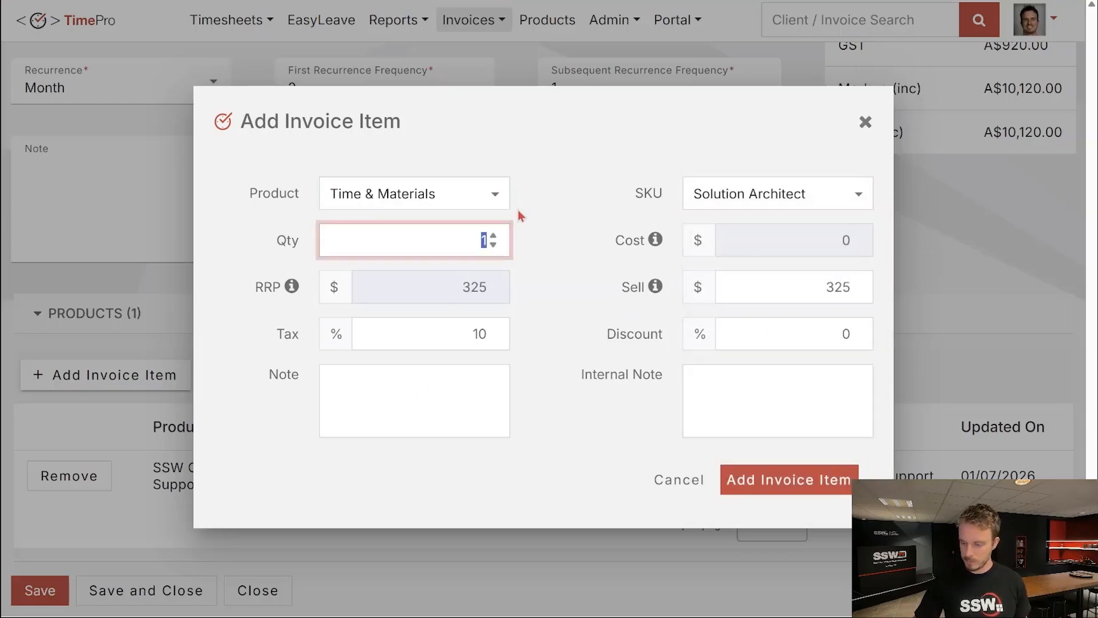
pyautogui.write('8')
pyautogui.click(488, 394)
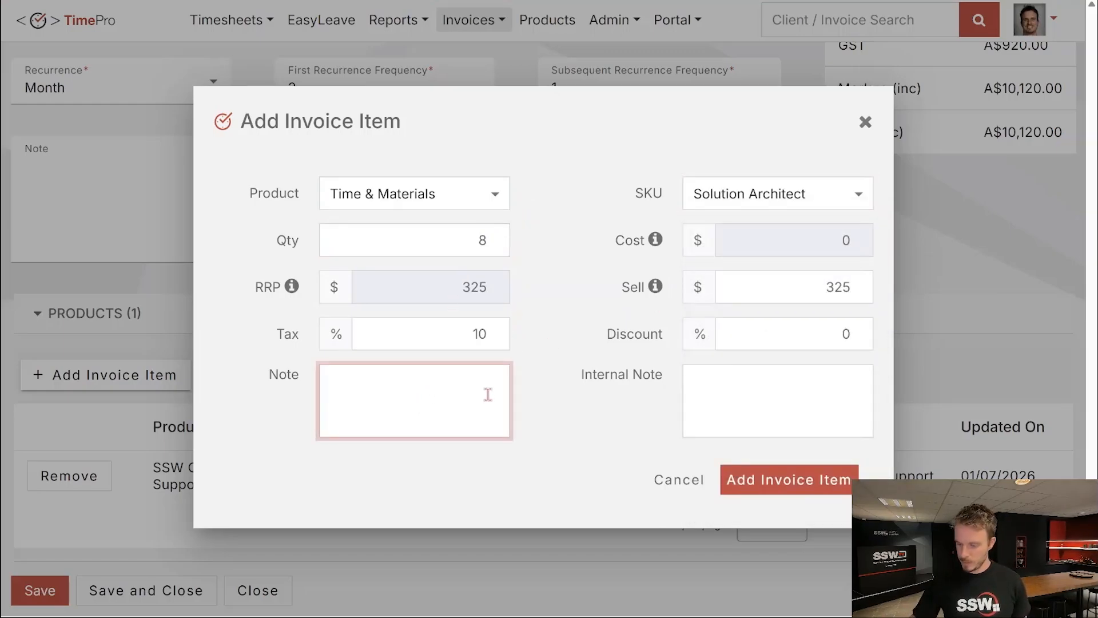
pyautogui.write('8 hr SA')
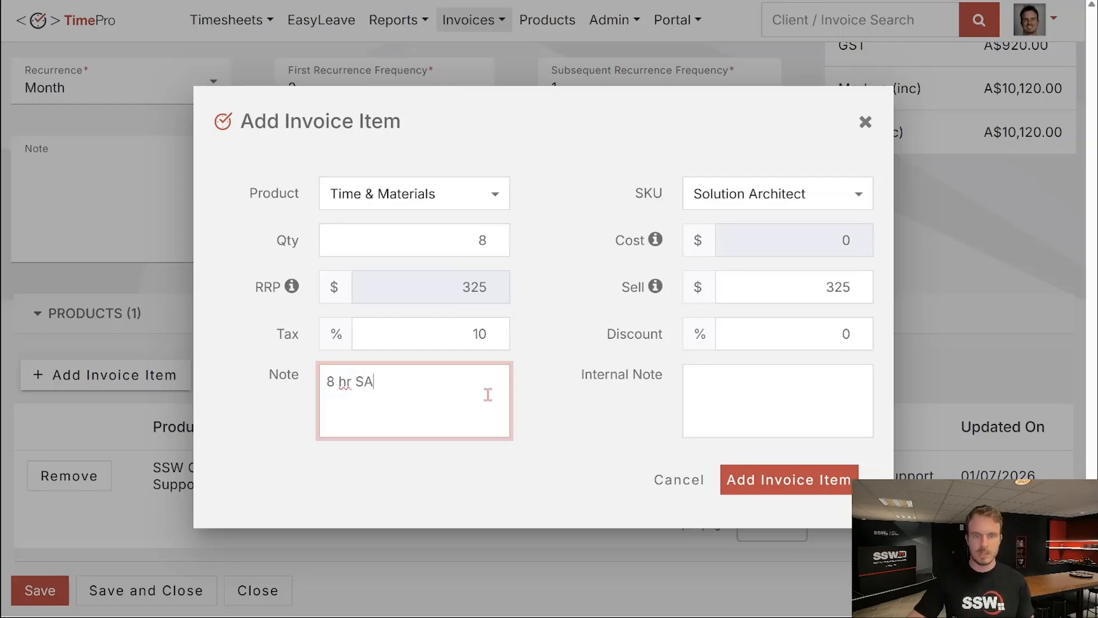
pyautogui.click(770, 486)
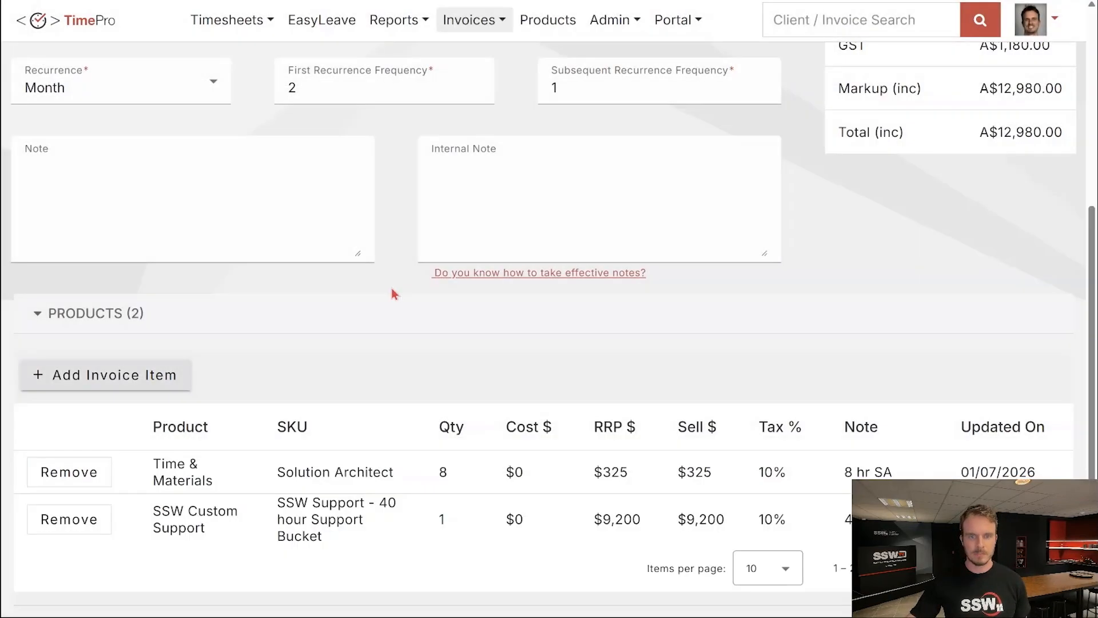
# Save the recurring template and go back to Northwind's client details.
pyautogui.scroll(-2, 395, 282)
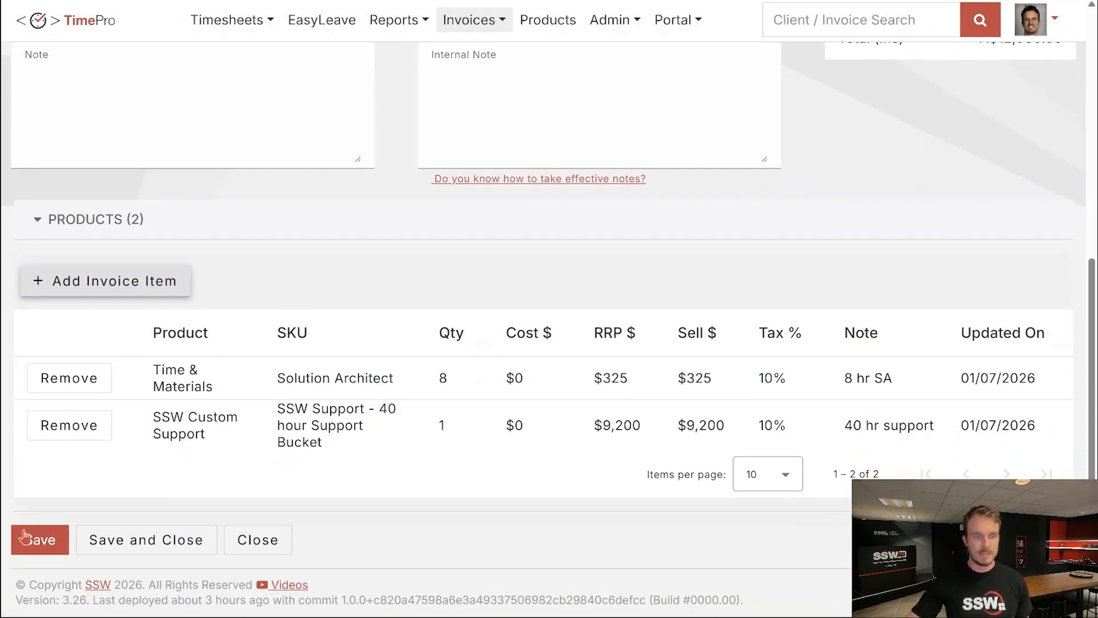
pyautogui.click(39, 548)
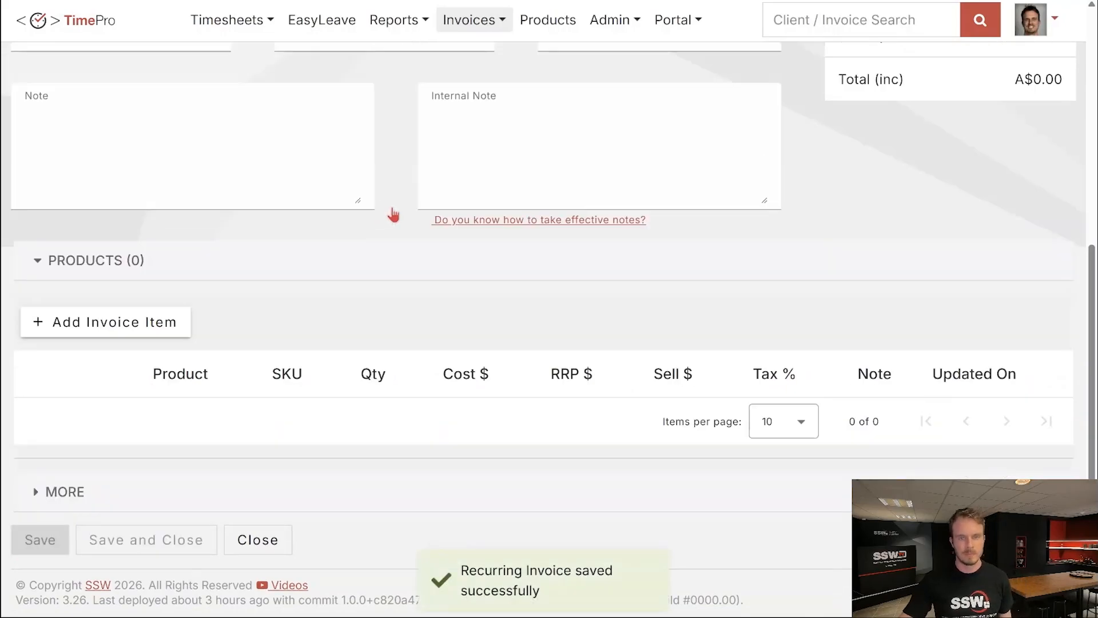
pyautogui.scroll(7, 398, 217)
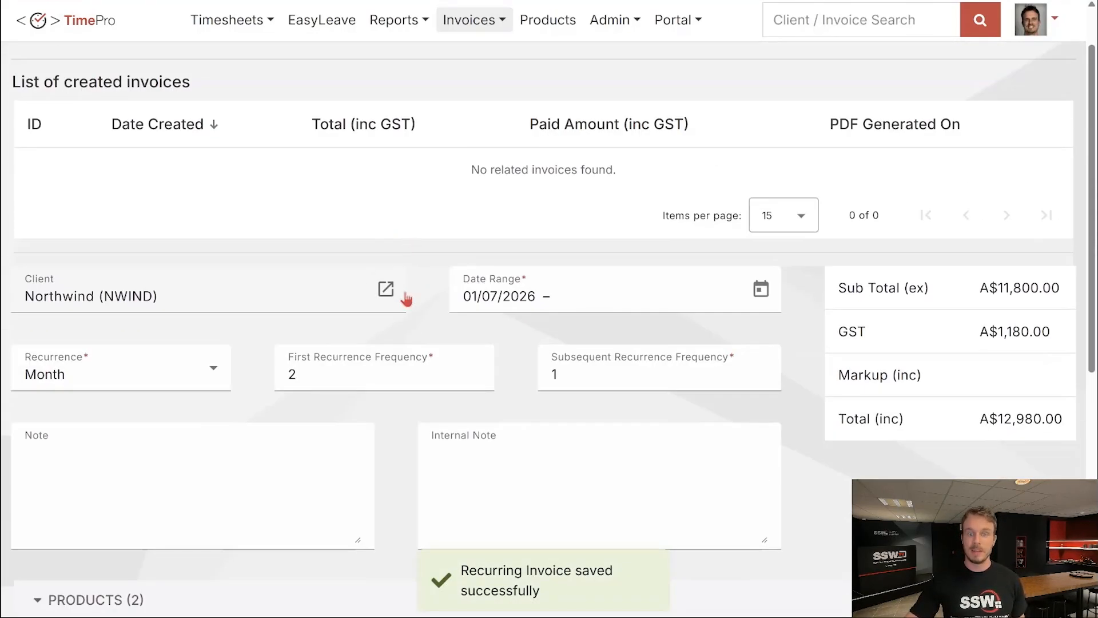
pyautogui.click(397, 296)
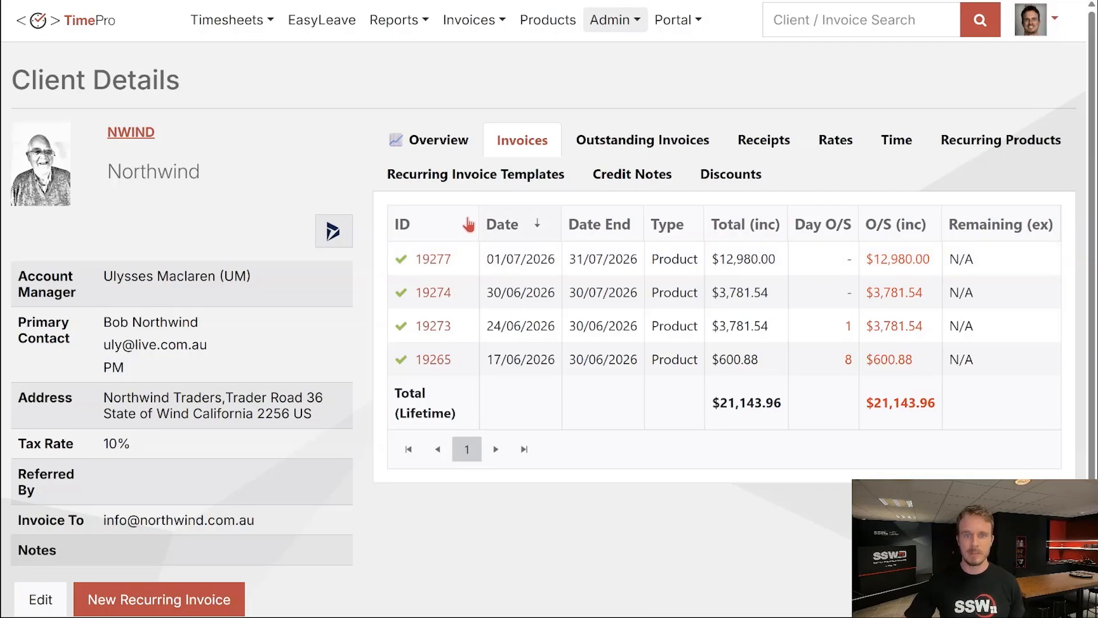
# Open template 12 from Northwind's Recurring Invoice Templates tab.
pyautogui.click(465, 182)
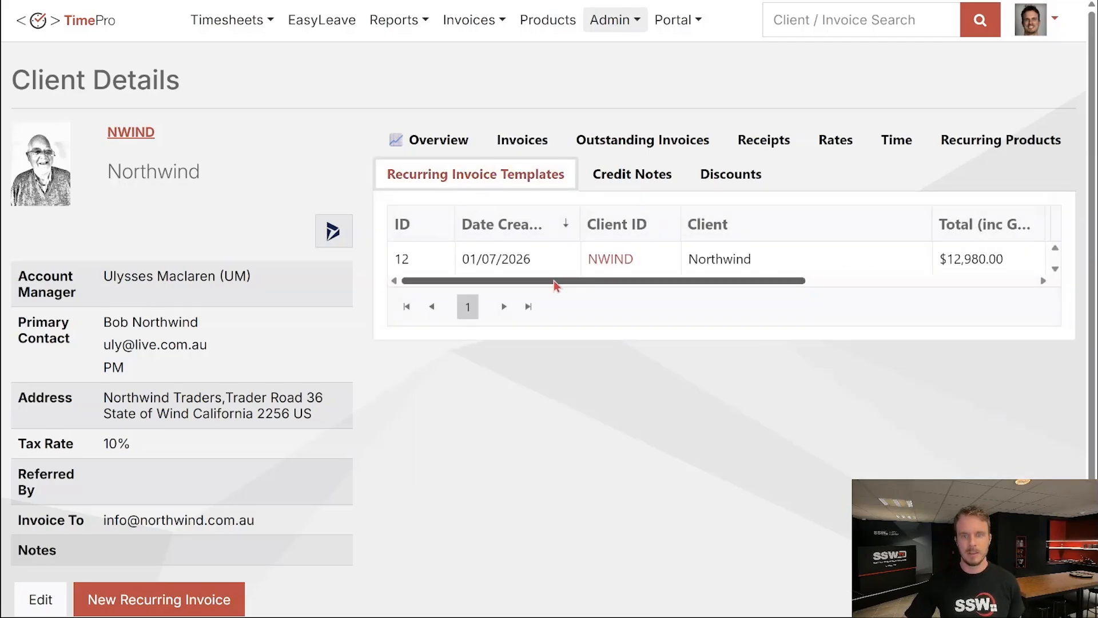
pyautogui.doubleClick(546, 265)
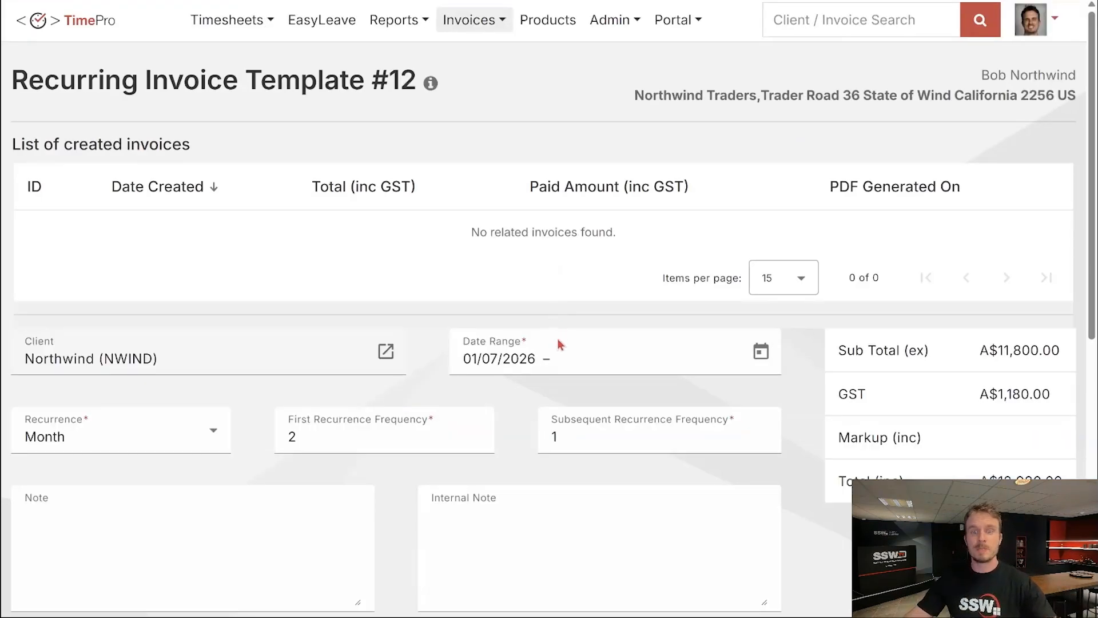
pyautogui.moveTo(522, 364)
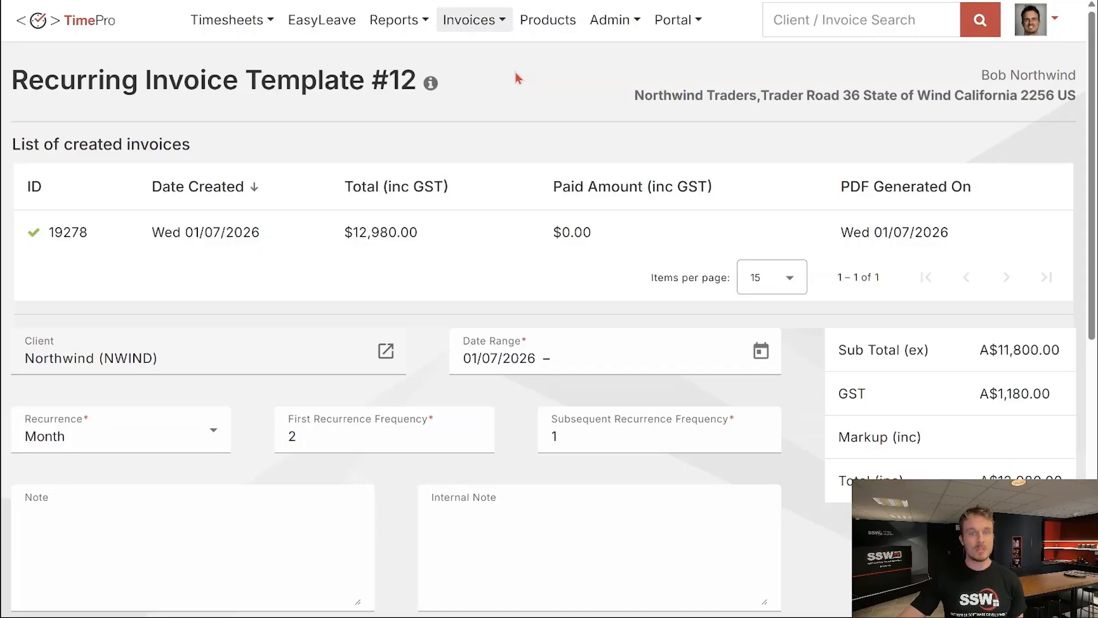
# Open invoice 19278 and view it as a PDF with the 020_ClientInvoice template.
pyautogui.click(113, 231)
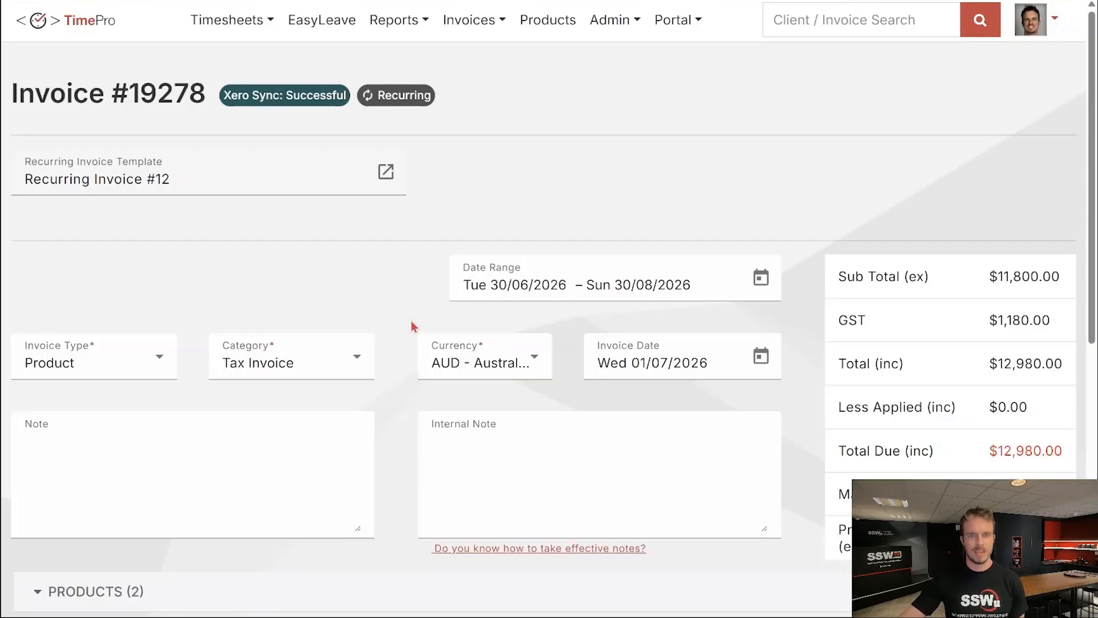
pyautogui.scroll(-1, 402, 331)
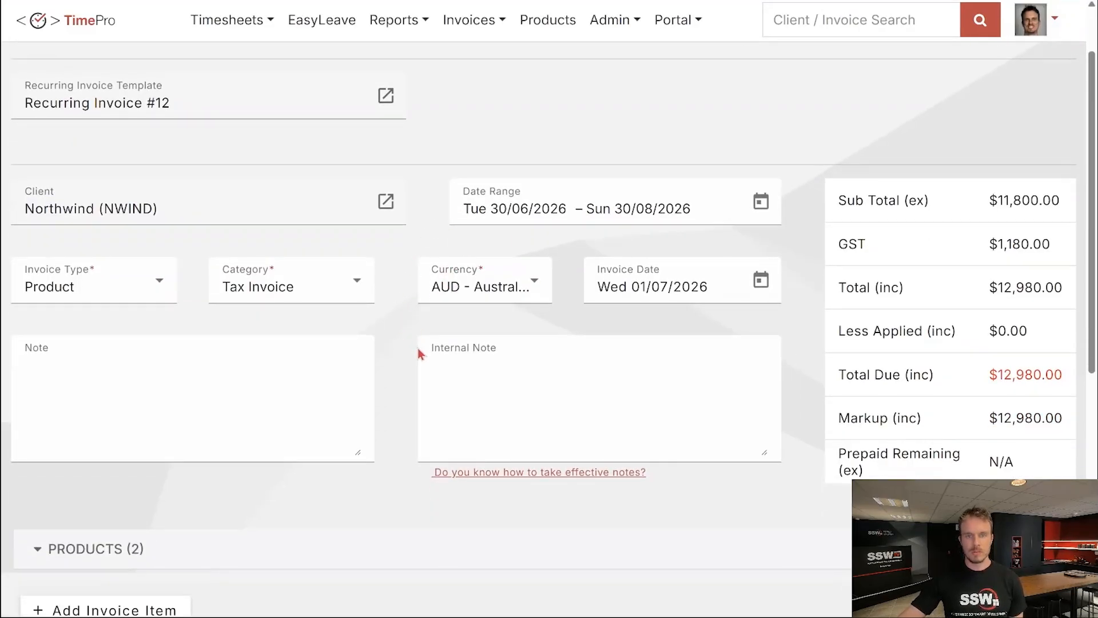
pyautogui.scroll(-2, 388, 369)
pyautogui.scroll(-2, 389, 369)
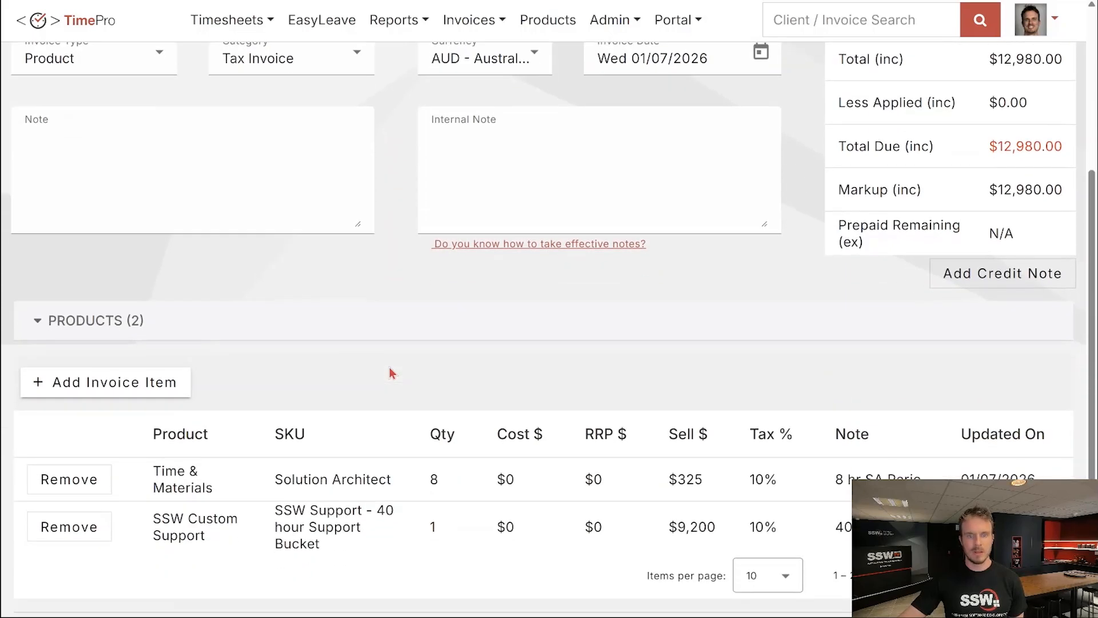
pyautogui.scroll(-2, 389, 369)
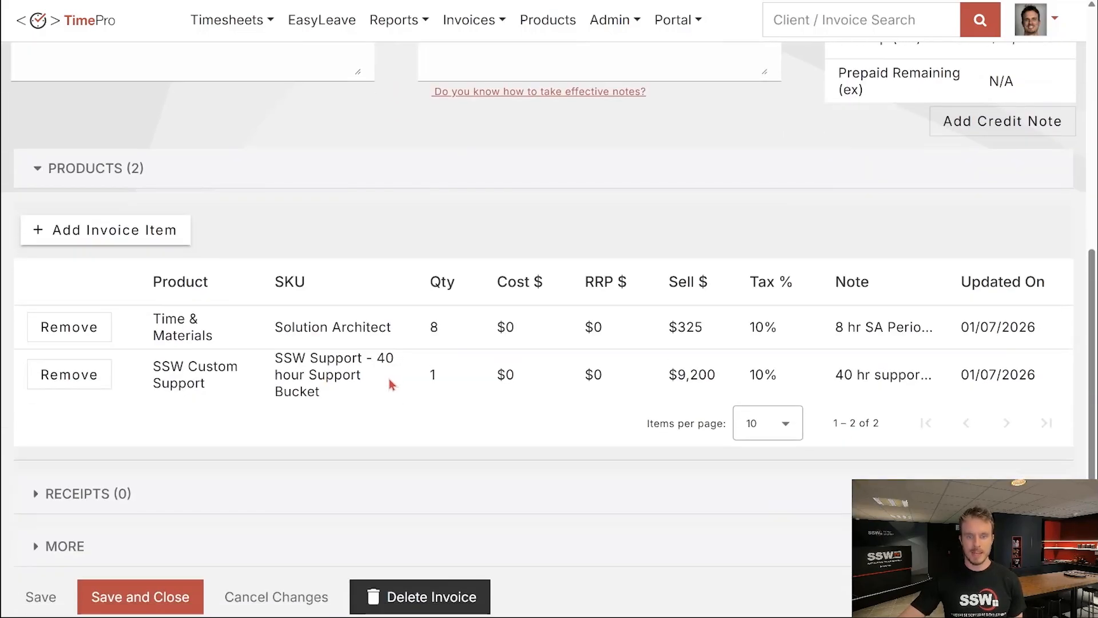
pyautogui.scroll(-1, 390, 380)
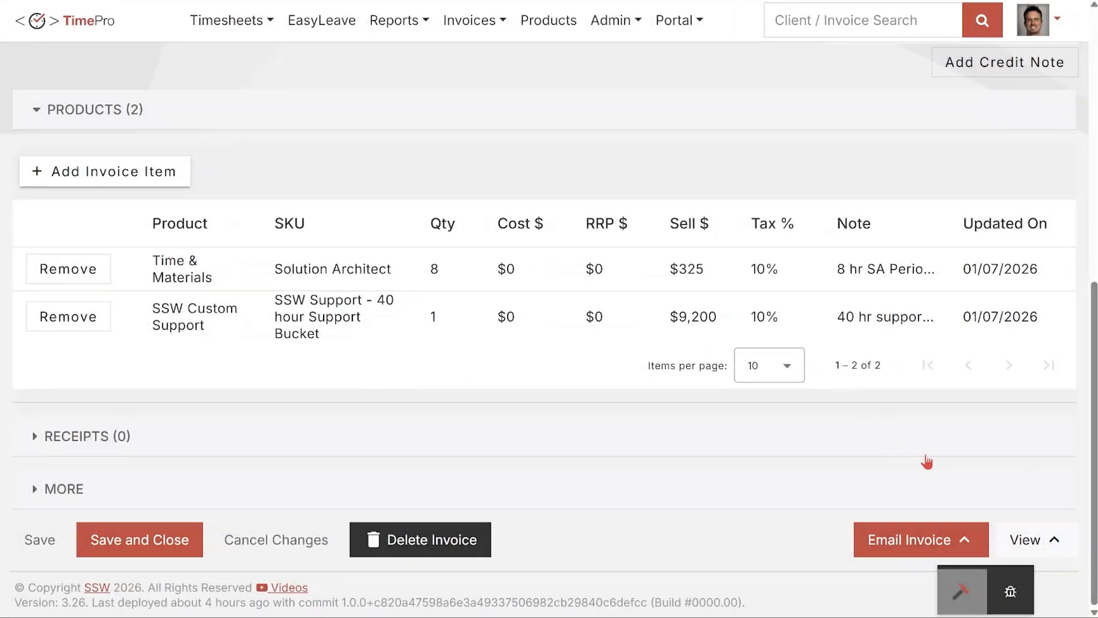
pyautogui.click(1042, 552)
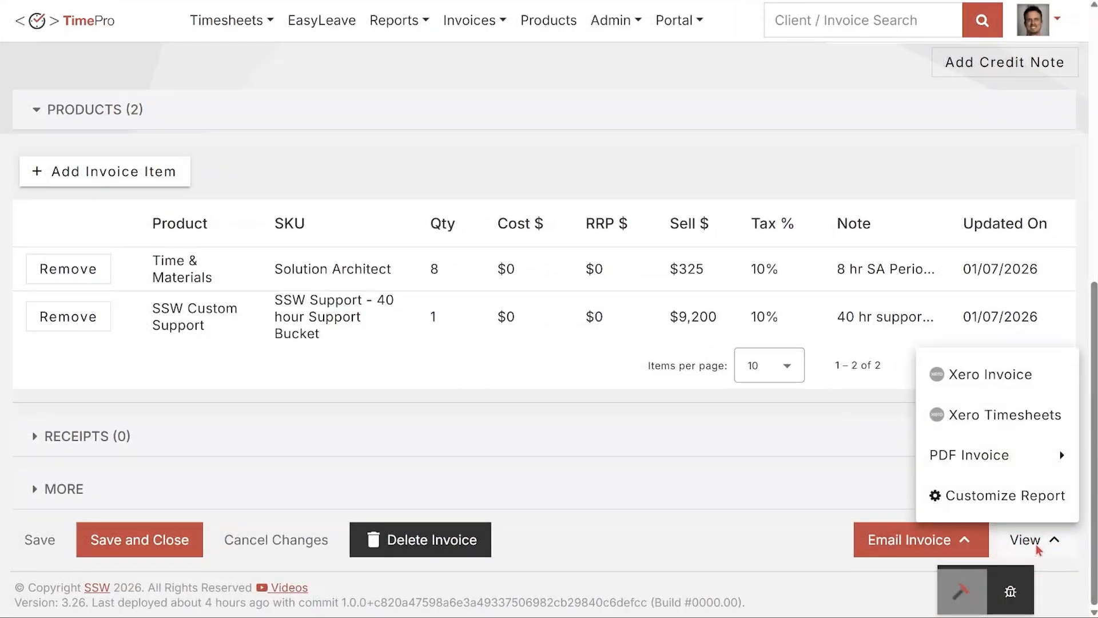
pyautogui.moveTo(923, 460)
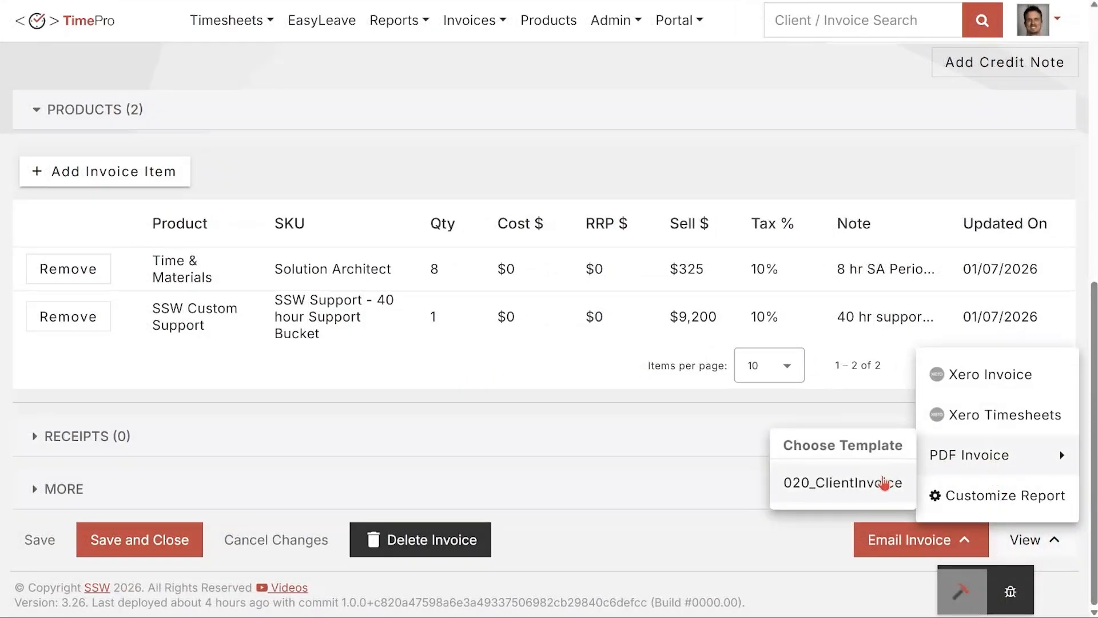
pyautogui.click(883, 483)
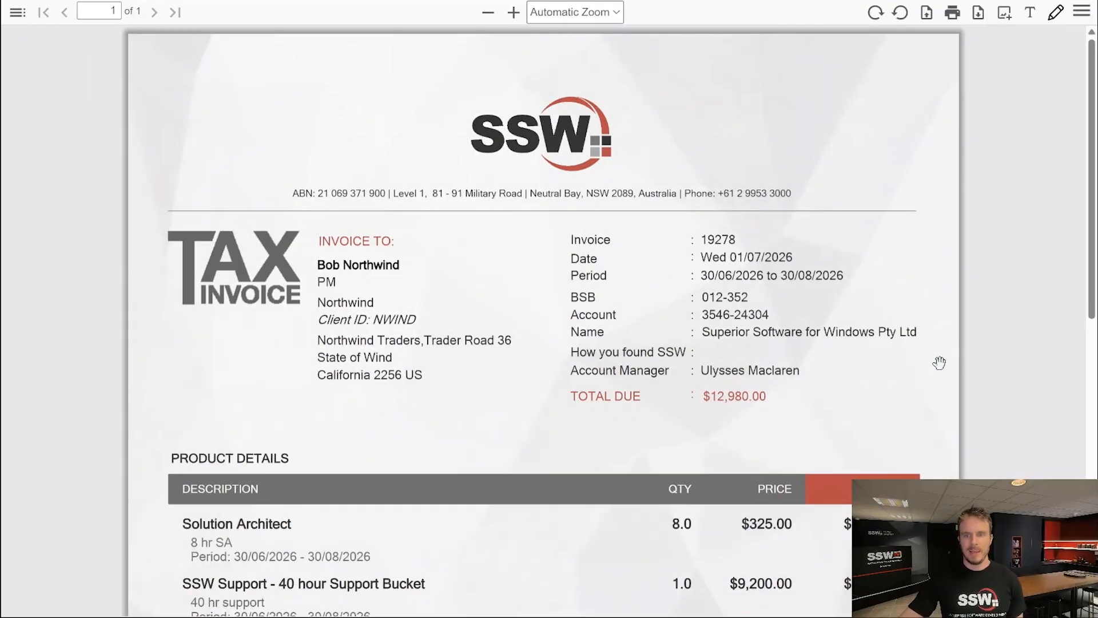
# Review the invoice 19278 PDF's Solution Architect and 40 hour support lines totalling $12,980.00.
pyautogui.scroll(-6, 939, 363)
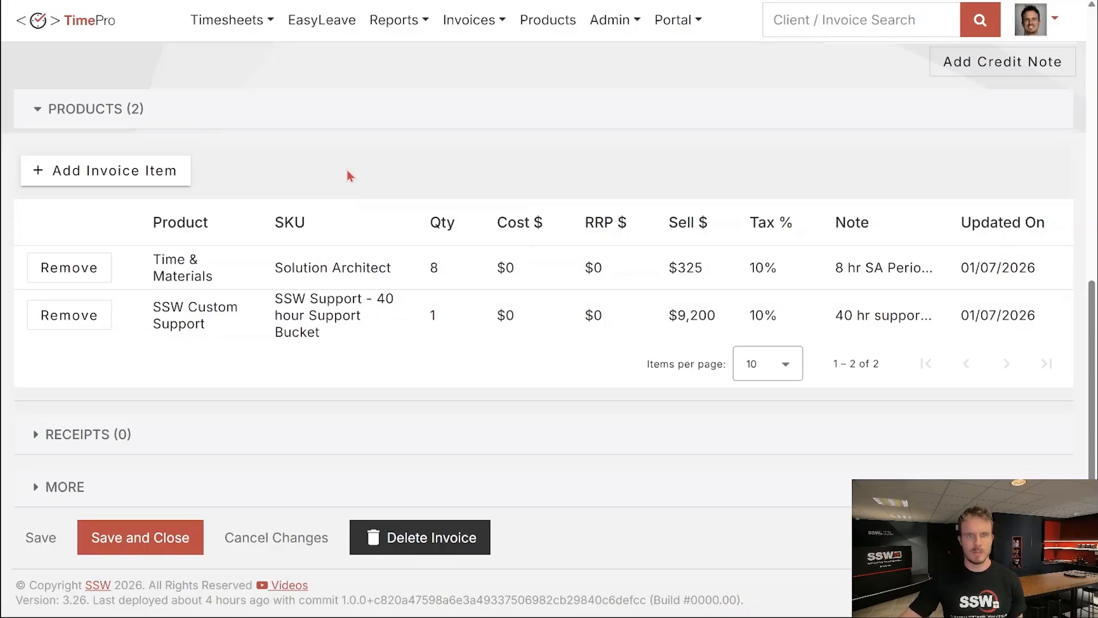
# Reopen Recurring Invoice Template #12, then open its Learn more documentation on recurring invoices.
pyautogui.scroll(10, 348, 176)
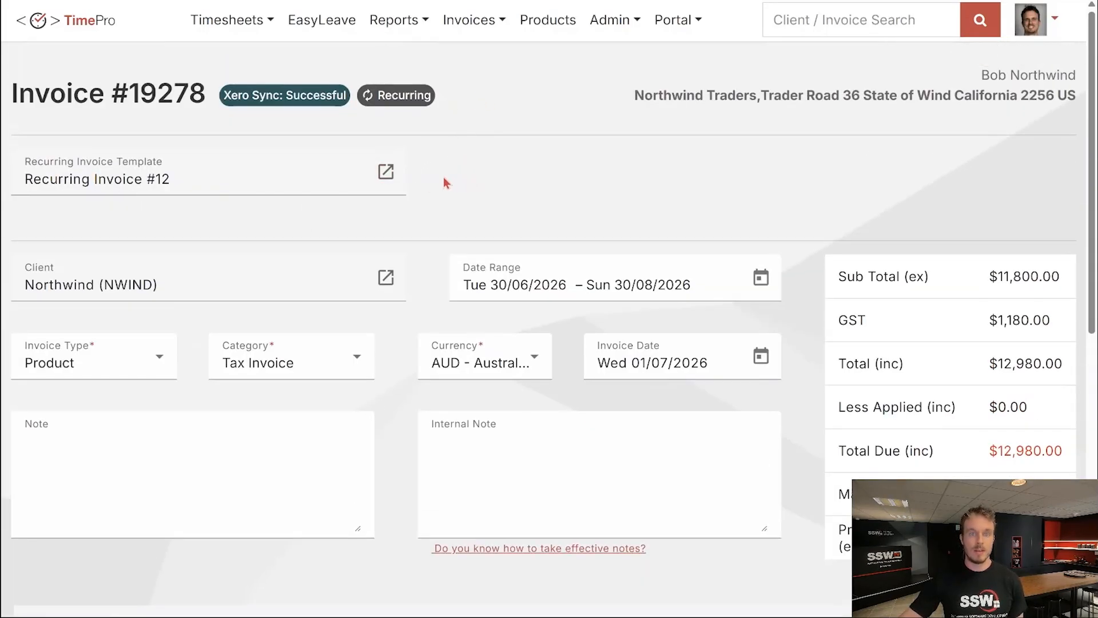
pyautogui.click(391, 184)
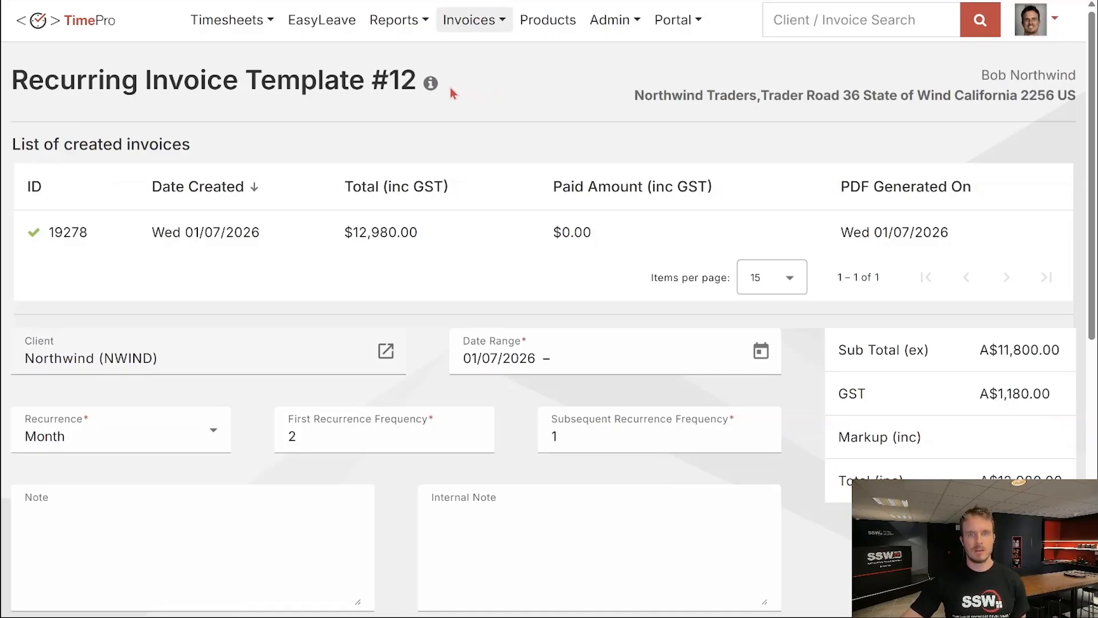
pyautogui.moveTo(432, 90)
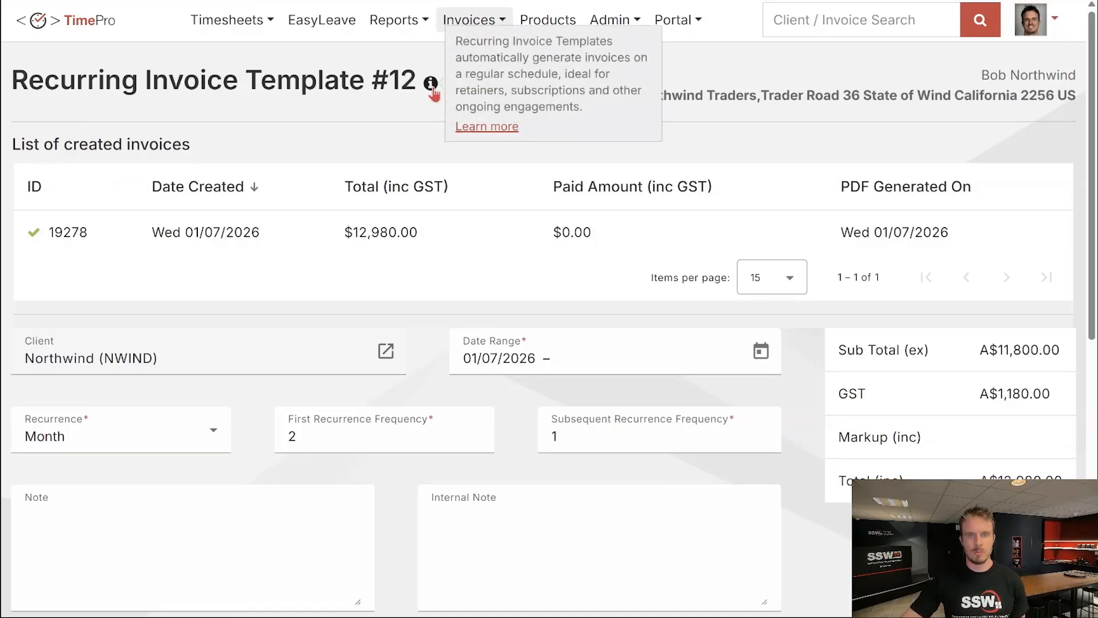
pyautogui.click(504, 126)
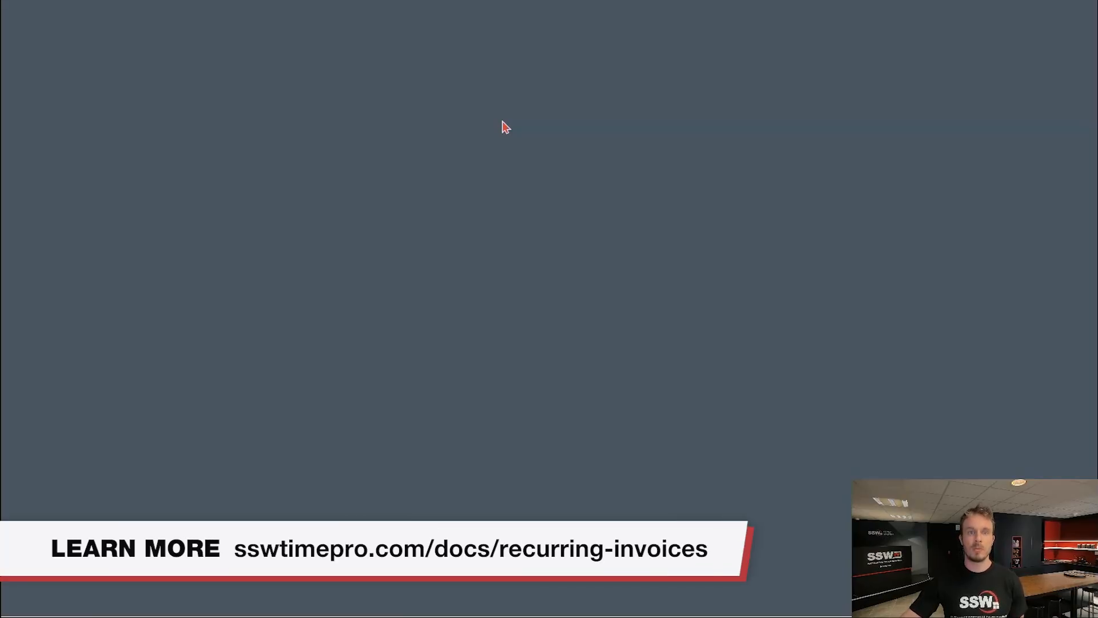